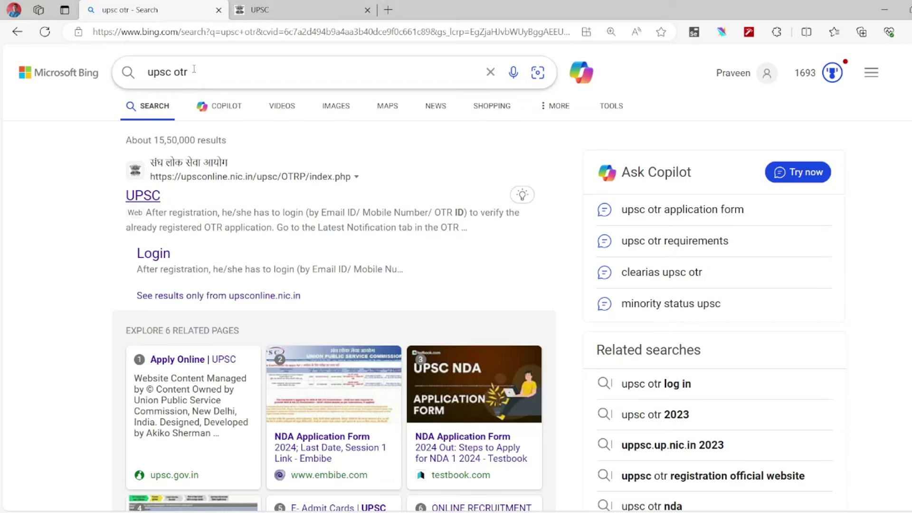
From the Bing 'upsc otr' results, open the UPSC One Time Registration portal on upsconline.nic.in
{"action": "left_click_drag", "start_coordinate": [194, 71], "coordinate": [143, 76]}
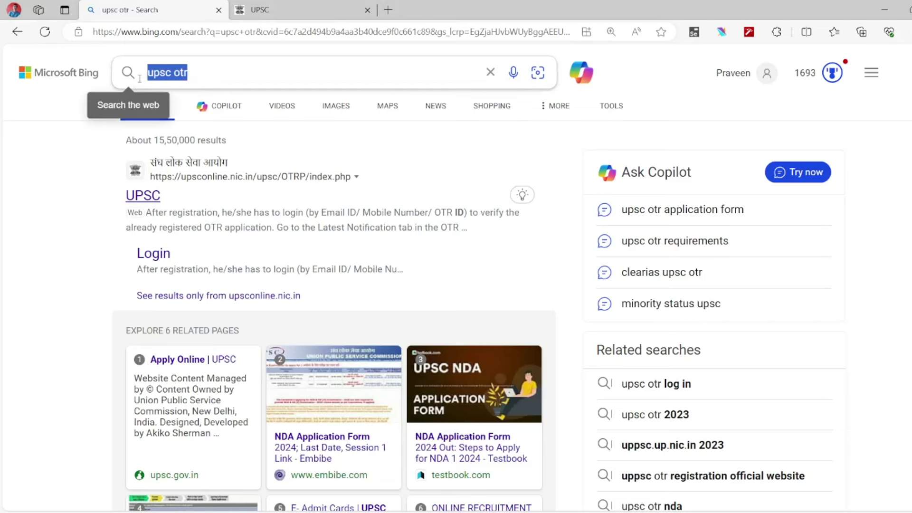
{"action": "left_click", "coordinate": [201, 66]}
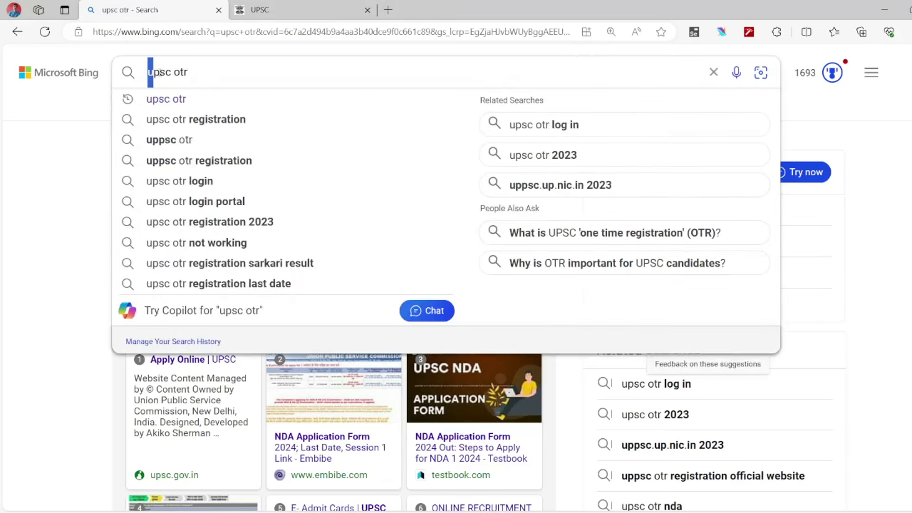
{"action": "key", "text": "shift+Left"}
{"action": "key", "text": "shift+Left"}
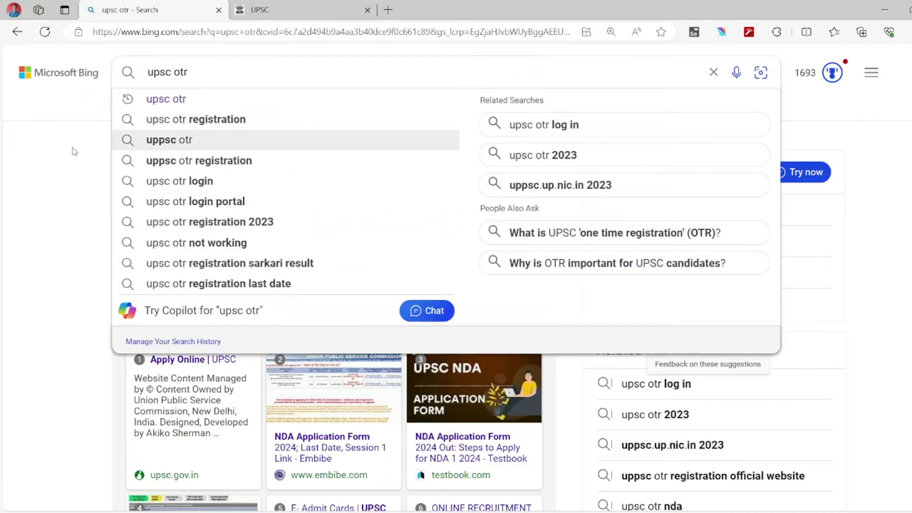
{"action": "left_click", "coordinate": [72, 147]}
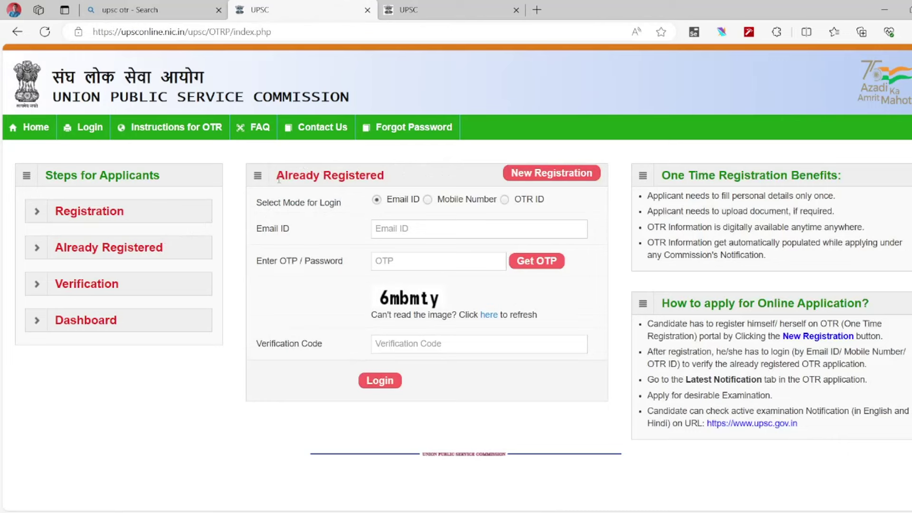
Start a New Registration from the OTR home page's Already Registered area
{"action": "left_click_drag", "start_coordinate": [292, 176], "coordinate": [390, 178]}
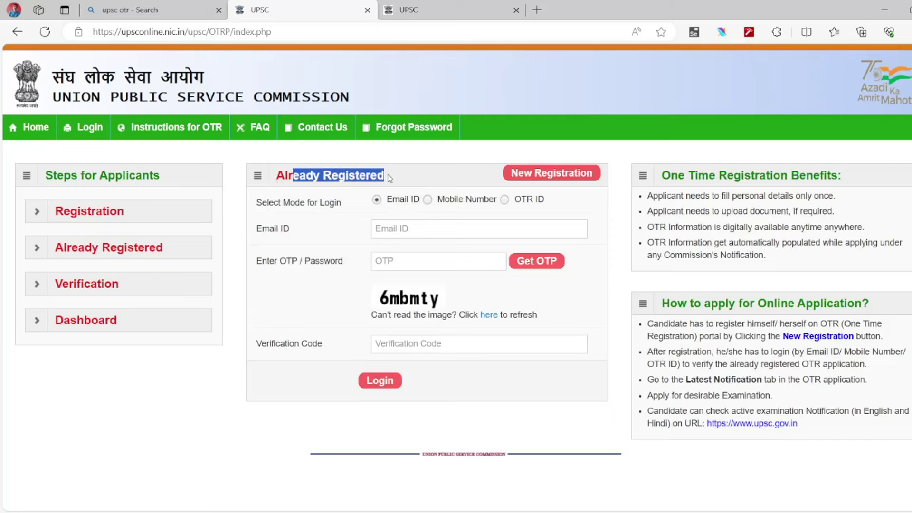
{"action": "left_click", "coordinate": [374, 155]}
{"action": "triple_click", "coordinate": [499, 175]}
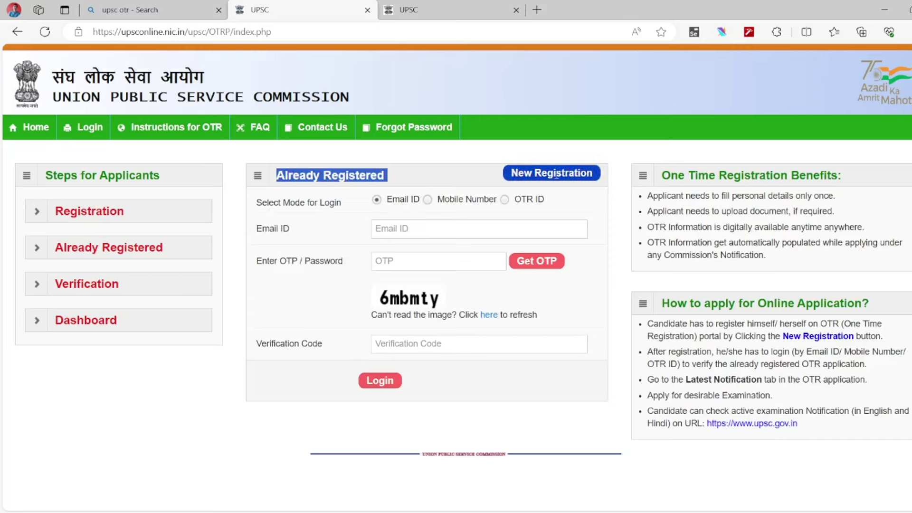
{"action": "left_click", "coordinate": [504, 156]}
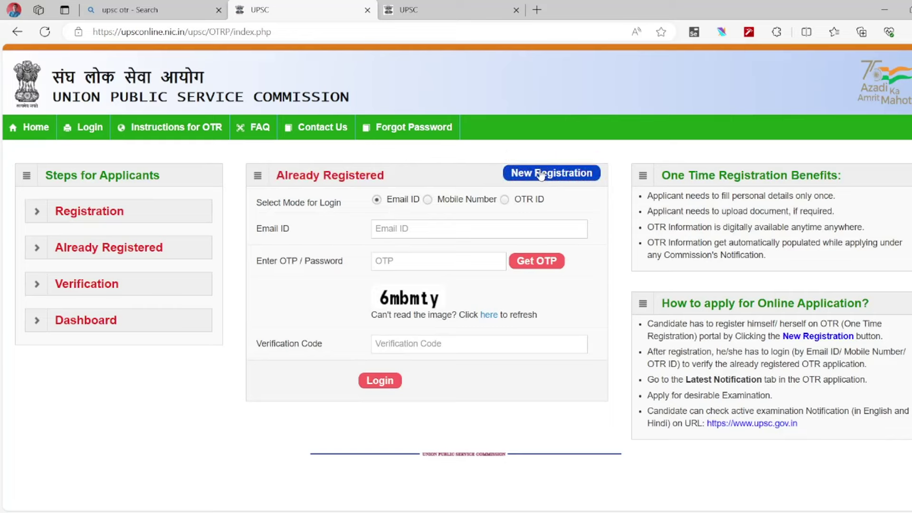
{"action": "left_click", "coordinate": [540, 174]}
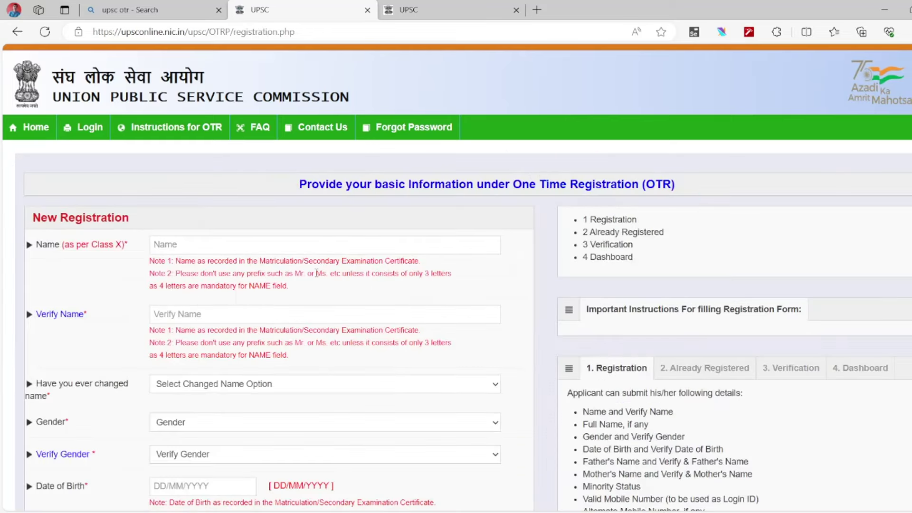
Review the empty registration form and the Name field's '(as per Class X)' note
{"action": "scroll", "coordinate": [284, 263], "scroll_direction": "down", "scroll_amount": 2}
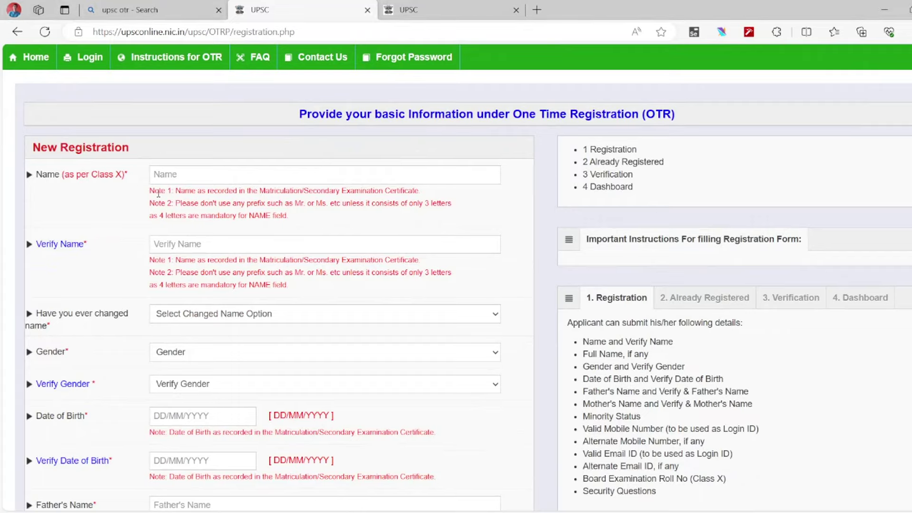
{"action": "scroll", "coordinate": [105, 176], "scroll_direction": "down", "scroll_amount": 5}
{"action": "scroll", "coordinate": [123, 266], "scroll_direction": "down", "scroll_amount": 7}
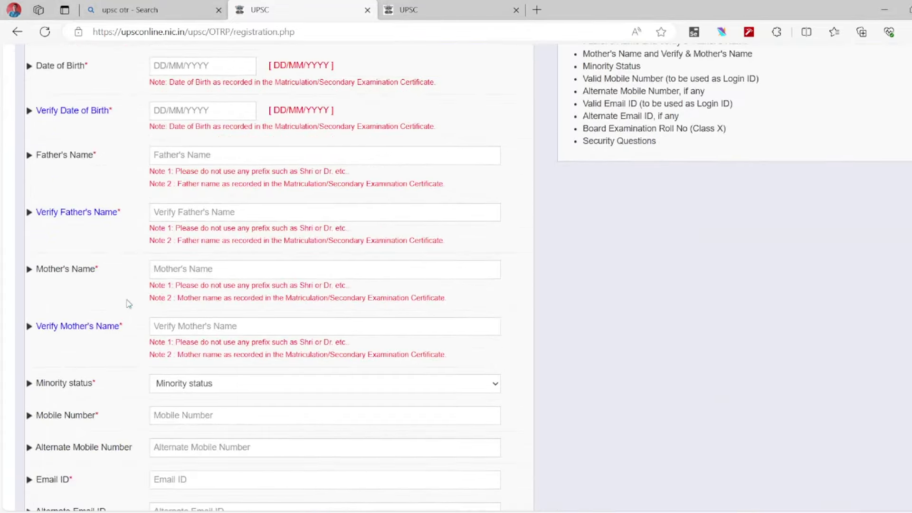
{"action": "scroll", "coordinate": [126, 383], "scroll_direction": "up", "scroll_amount": 9}
{"action": "scroll", "coordinate": [128, 362], "scroll_direction": "up", "scroll_amount": 5}
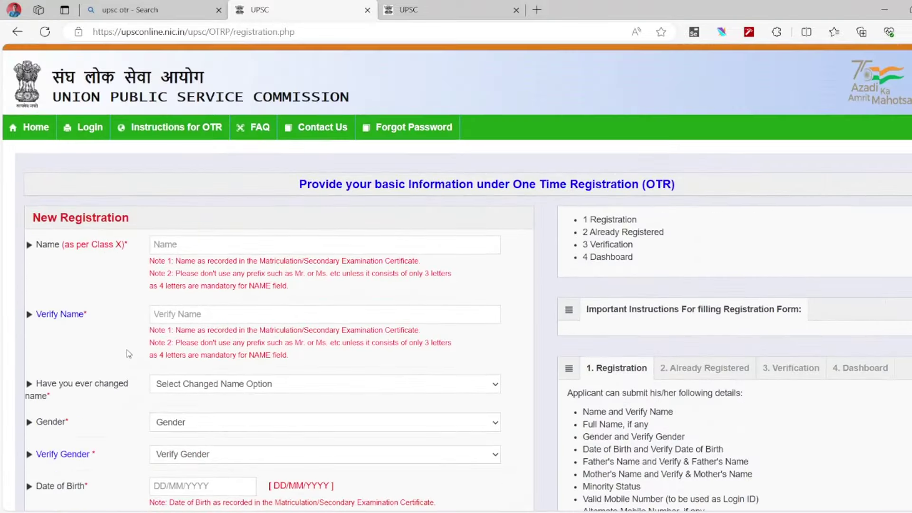
{"action": "scroll", "coordinate": [129, 332], "scroll_direction": "down", "scroll_amount": 1}
{"action": "left_click", "coordinate": [163, 174]}
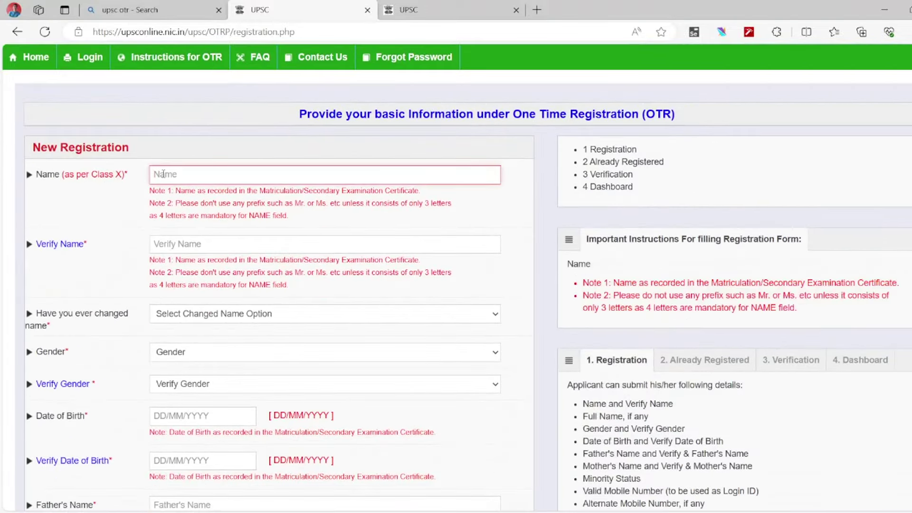
{"action": "left_click", "coordinate": [61, 178]}
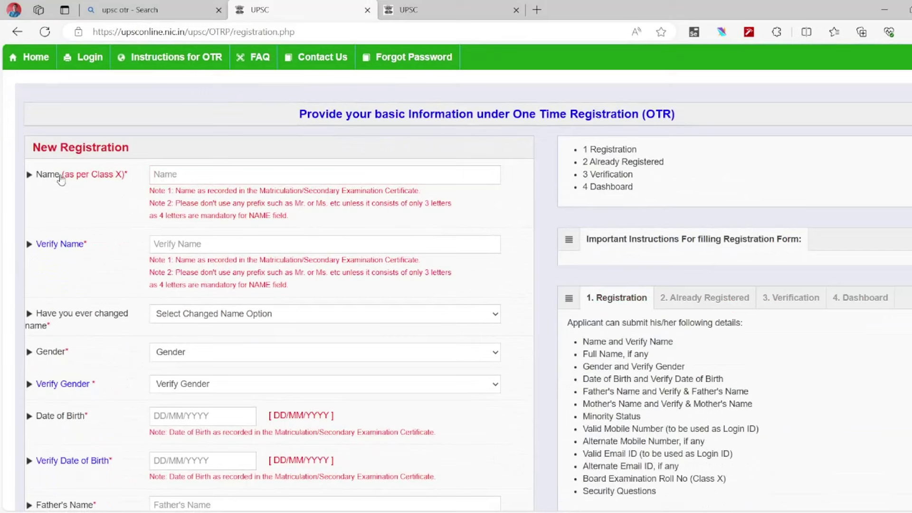
{"action": "left_click_drag", "start_coordinate": [61, 178], "coordinate": [128, 183]}
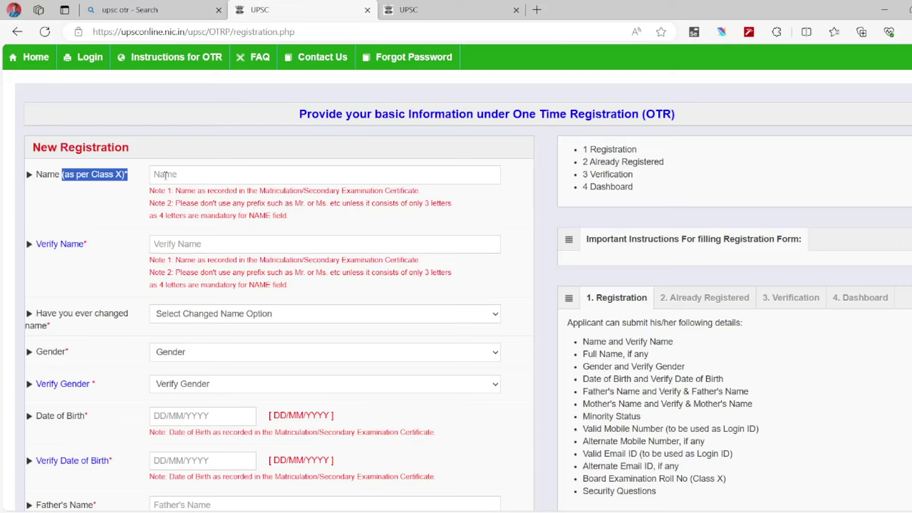
{"action": "left_click", "coordinate": [119, 189]}
{"action": "scroll", "coordinate": [123, 222], "scroll_direction": "down", "scroll_amount": 1}
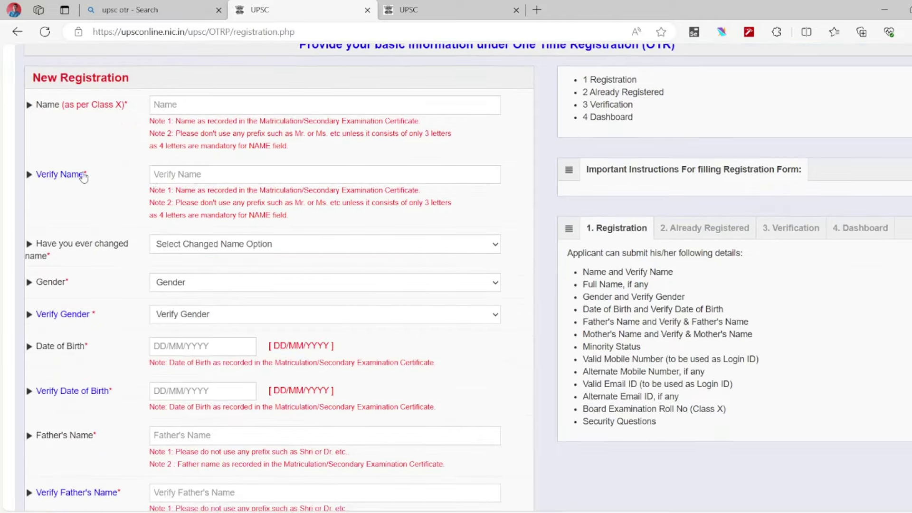
{"action": "left_click", "coordinate": [158, 174]}
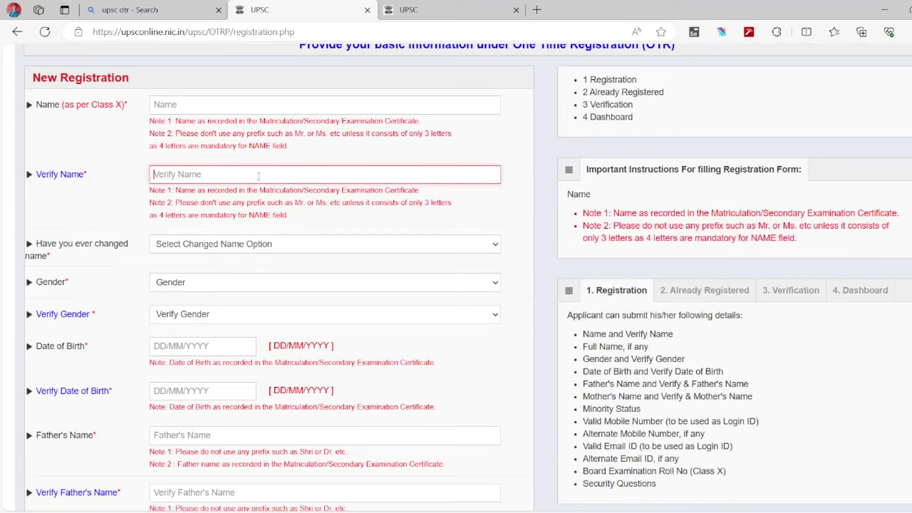
{"action": "left_click", "coordinate": [124, 186]}
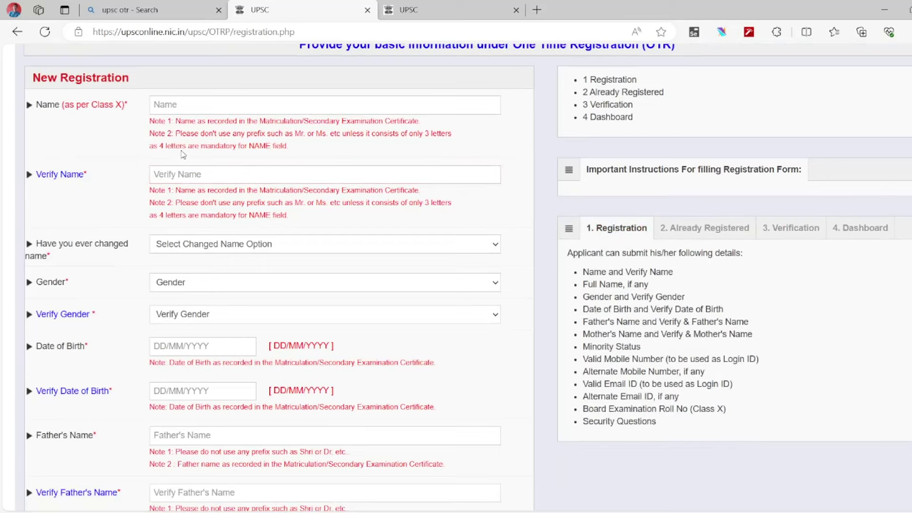
{"action": "scroll", "coordinate": [78, 181], "scroll_direction": "down", "scroll_amount": 3}
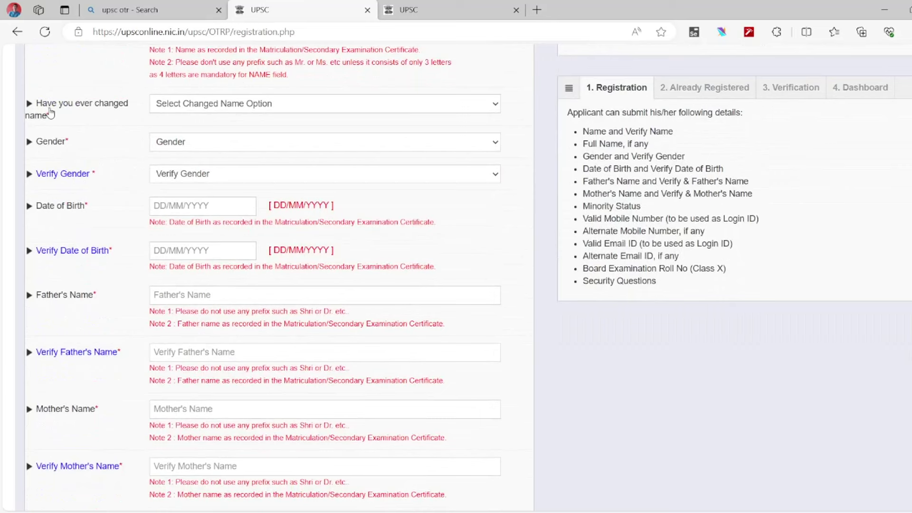
{"action": "left_click", "coordinate": [185, 108]}
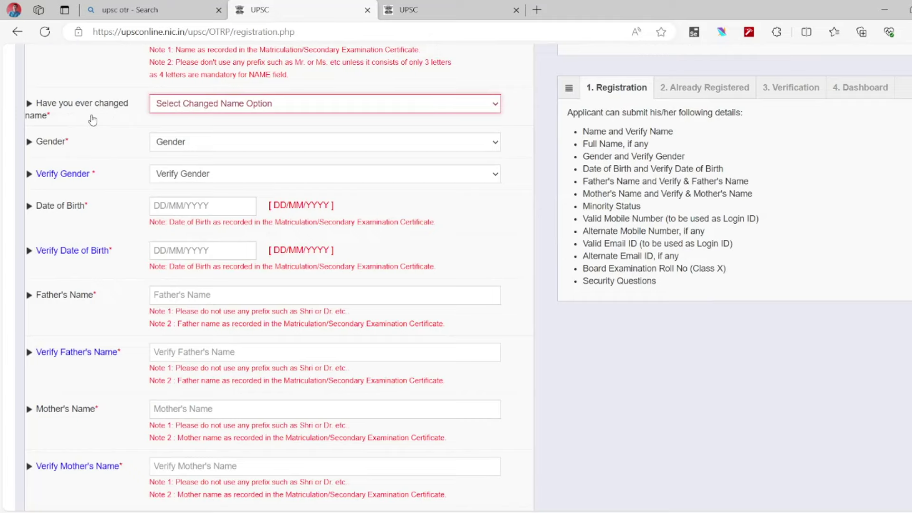
{"action": "scroll", "coordinate": [91, 119], "scroll_direction": "down", "scroll_amount": 1}
{"action": "scroll", "coordinate": [90, 118], "scroll_direction": "up", "scroll_amount": 2}
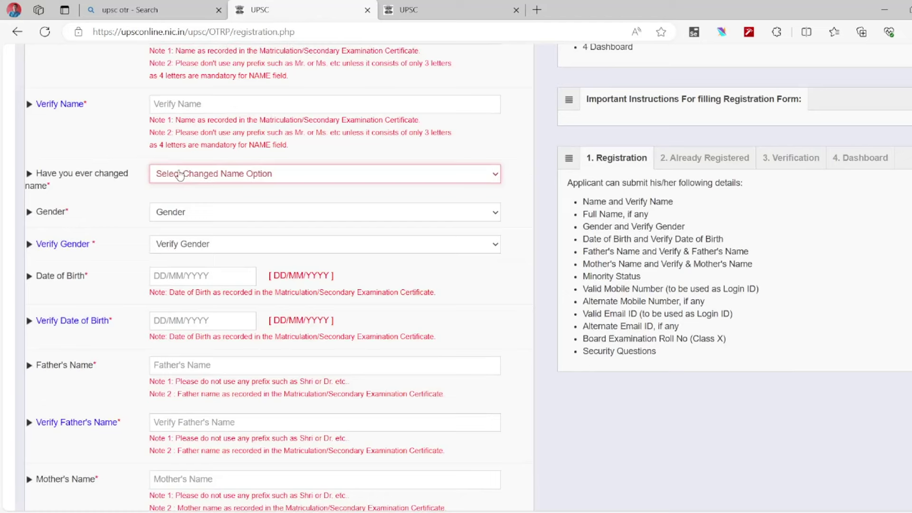
{"action": "scroll", "coordinate": [180, 174], "scroll_direction": "down", "scroll_amount": 1}
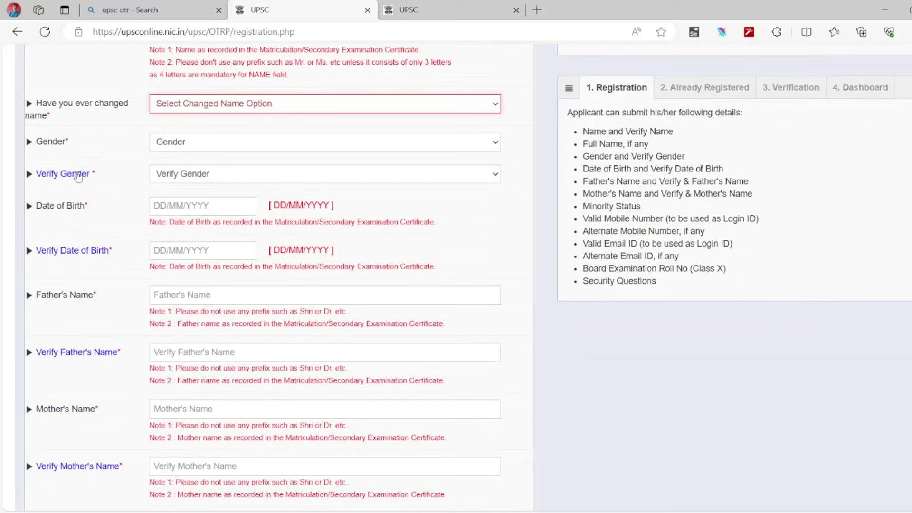
{"action": "left_click", "coordinate": [166, 144]}
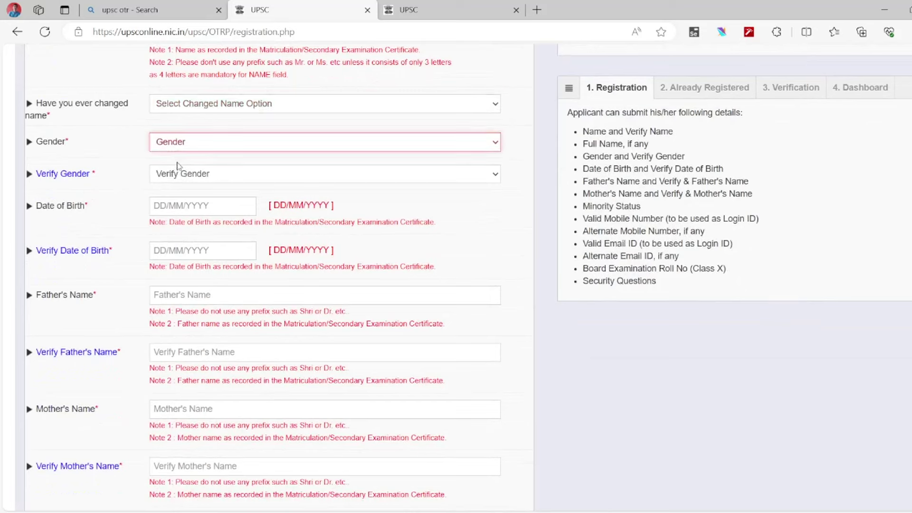
{"action": "left_click", "coordinate": [121, 151]}
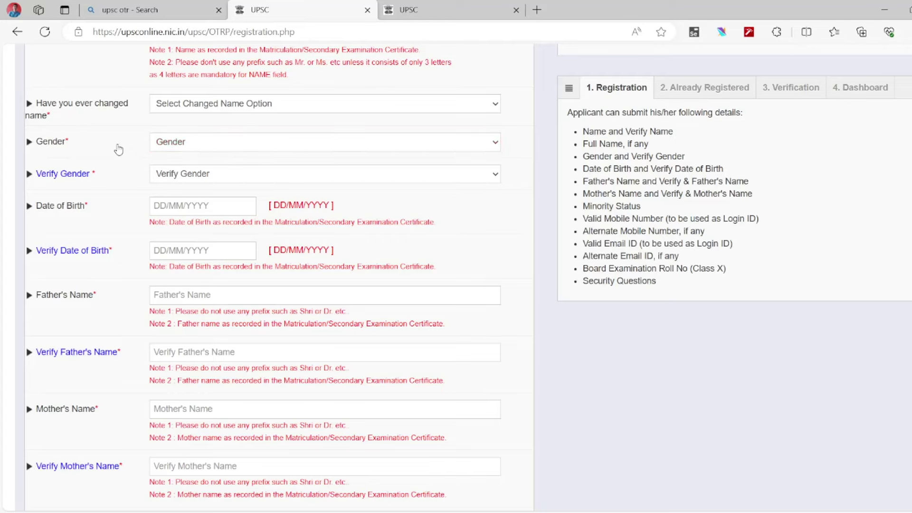
{"action": "scroll", "coordinate": [120, 149], "scroll_direction": "down", "scroll_amount": 1}
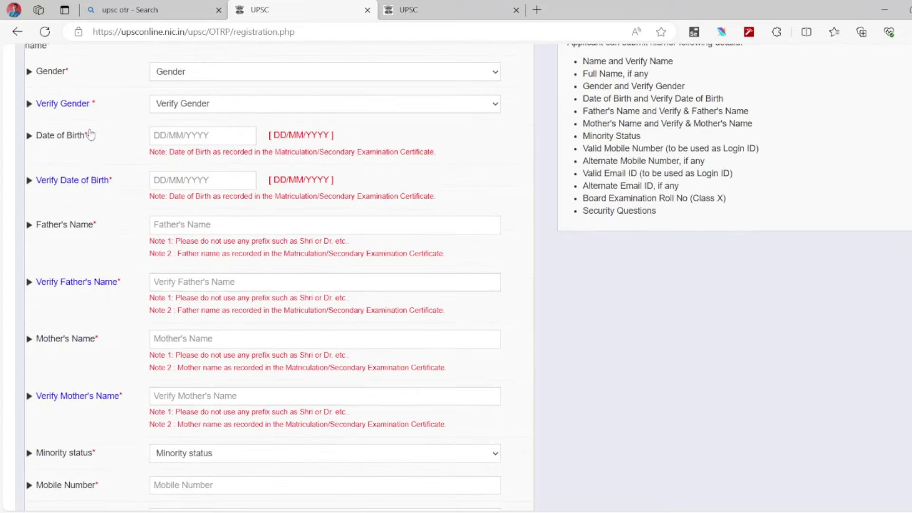
{"action": "left_click", "coordinate": [172, 110]}
{"action": "left_click", "coordinate": [135, 112]}
{"action": "scroll", "coordinate": [170, 111], "scroll_direction": "up", "scroll_amount": 1}
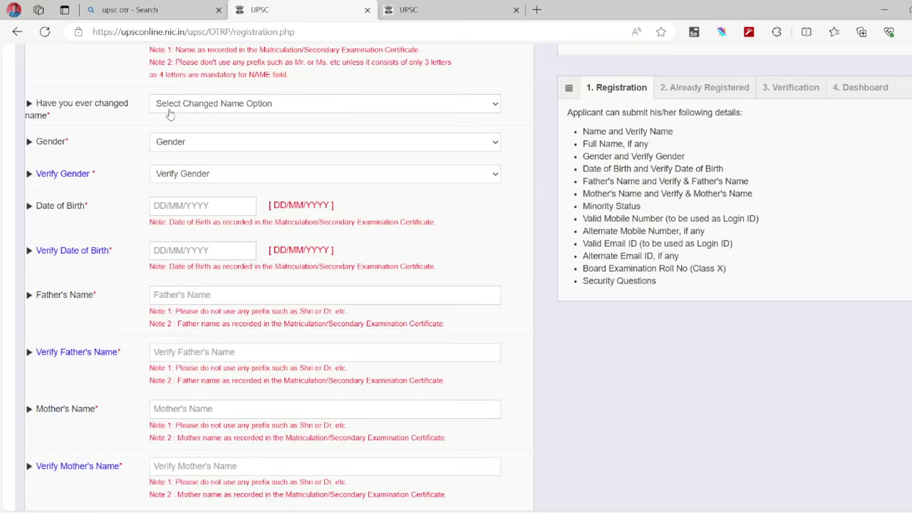
{"action": "left_click", "coordinate": [164, 142]}
{"action": "left_click", "coordinate": [126, 141]}
{"action": "scroll", "coordinate": [124, 144], "scroll_direction": "down", "scroll_amount": 1}
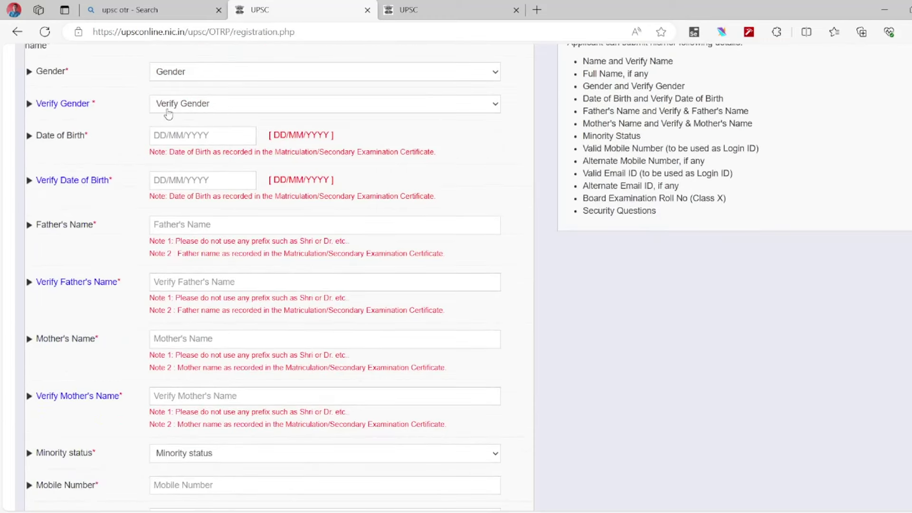
{"action": "scroll", "coordinate": [168, 114], "scroll_direction": "up", "scroll_amount": 1}
{"action": "left_click", "coordinate": [161, 140]}
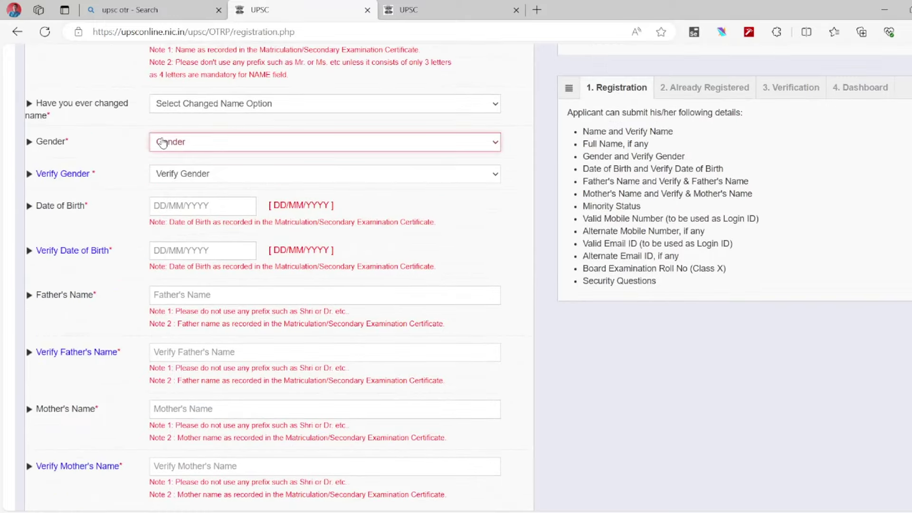
{"action": "left_click", "coordinate": [119, 146]}
{"action": "left_click", "coordinate": [174, 149]}
{"action": "left_click", "coordinate": [120, 136]}
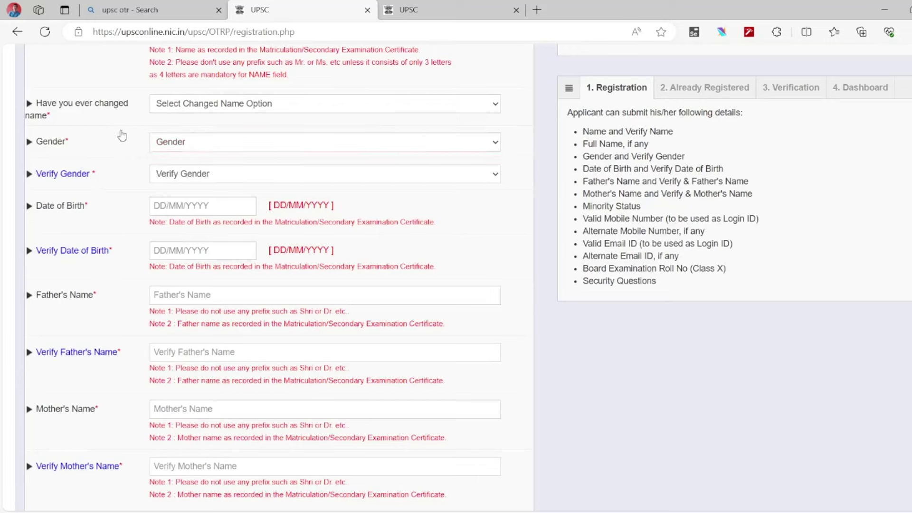
{"action": "scroll", "coordinate": [157, 178], "scroll_direction": "down", "scroll_amount": 1}
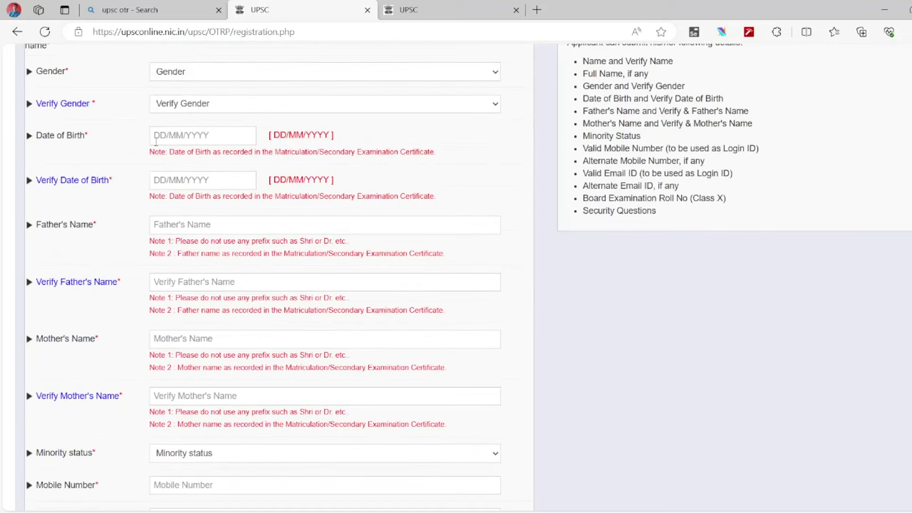
Pick the 5th in the date picker so Date of Birth reads 05/02/2024
{"action": "left_click_drag", "start_coordinate": [169, 153], "coordinate": [446, 160]}
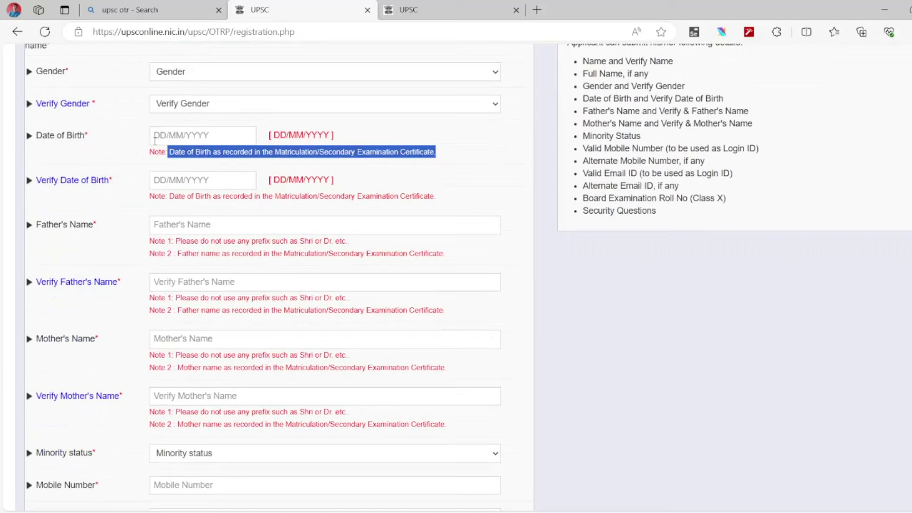
{"action": "left_click", "coordinate": [216, 137]}
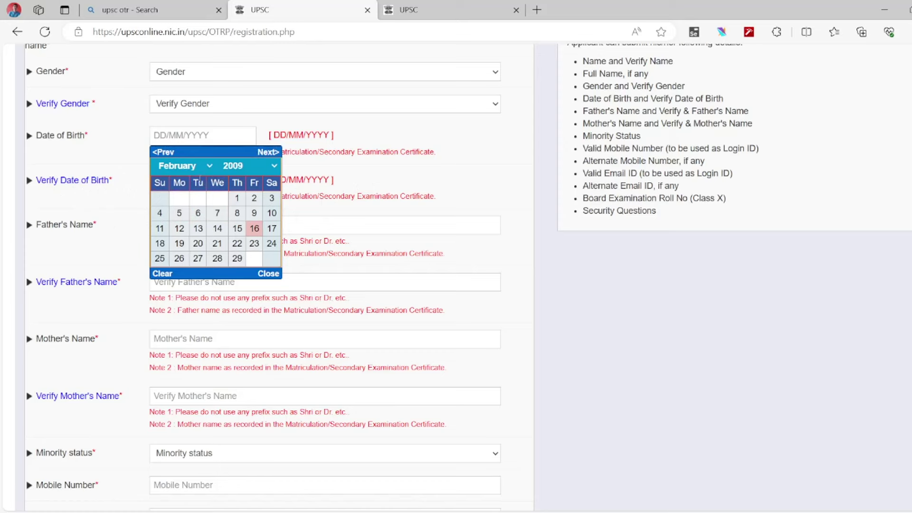
{"action": "left_click", "coordinate": [179, 213]}
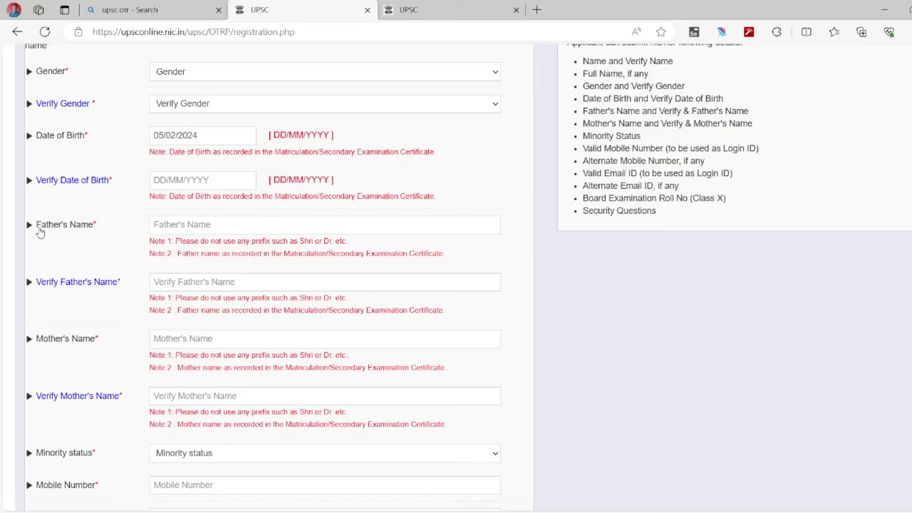
{"action": "left_click_drag", "start_coordinate": [40, 229], "coordinate": [106, 231]}
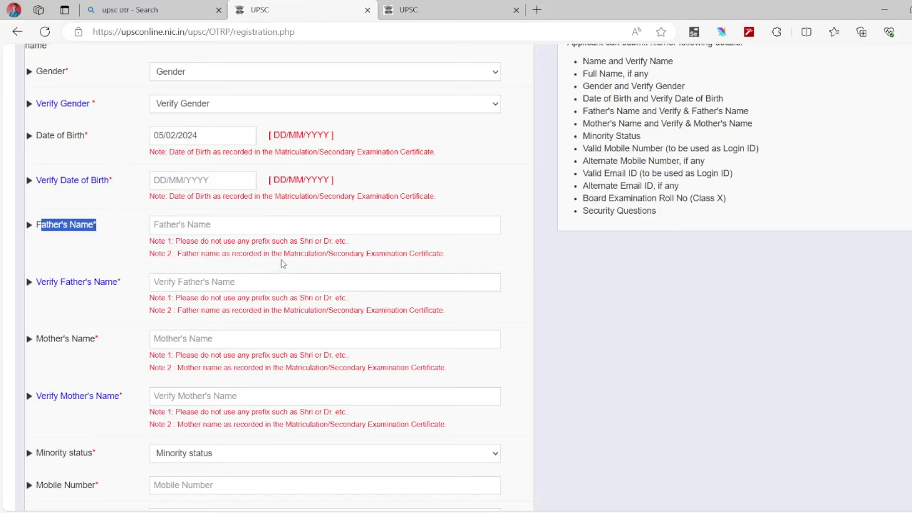
{"action": "left_click_drag", "start_coordinate": [284, 256], "coordinate": [414, 260]}
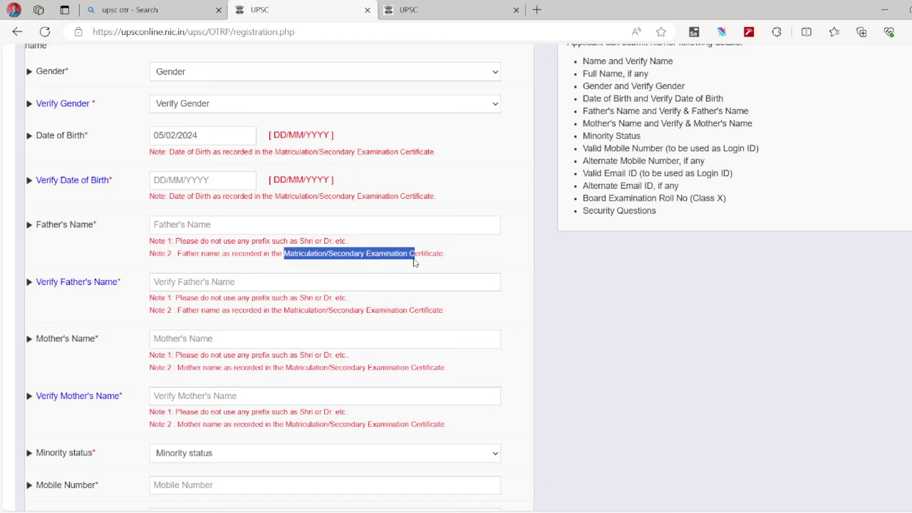
{"action": "left_click", "coordinate": [208, 223]}
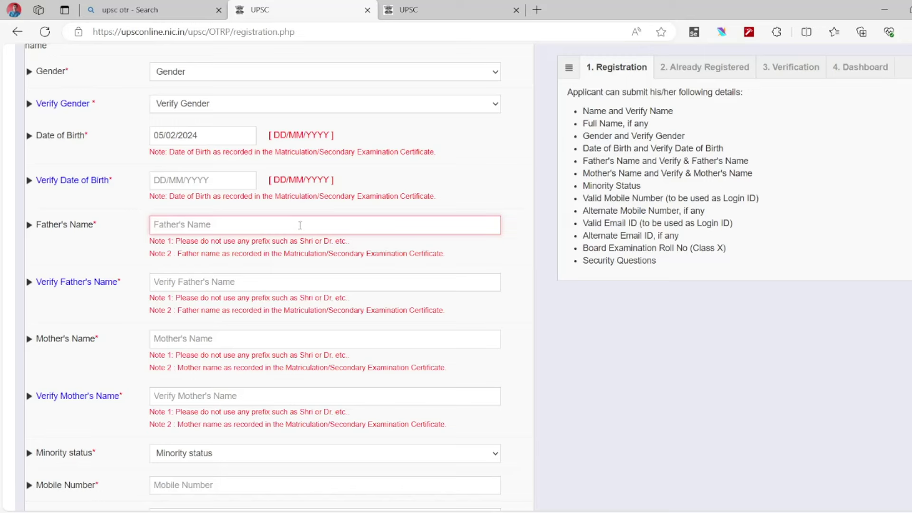
{"action": "scroll", "coordinate": [200, 237], "scroll_direction": "down", "scroll_amount": 2}
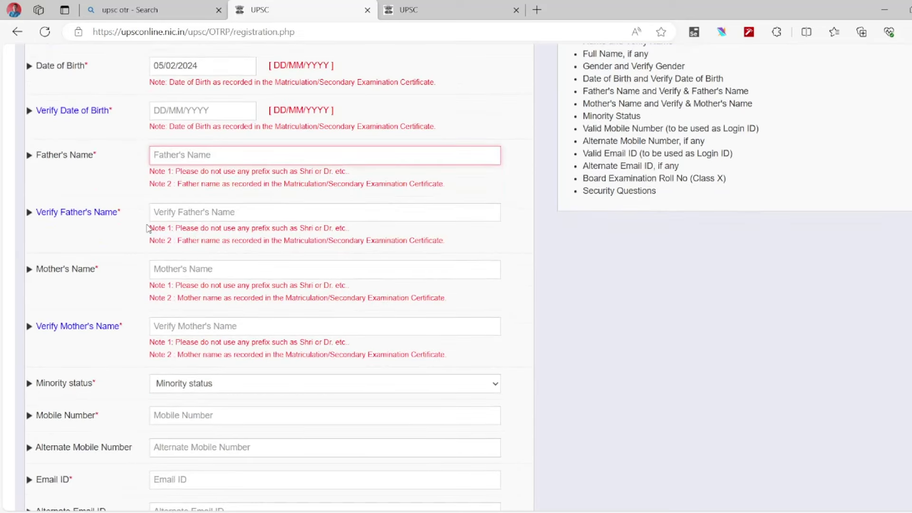
{"action": "left_click", "coordinate": [154, 212]}
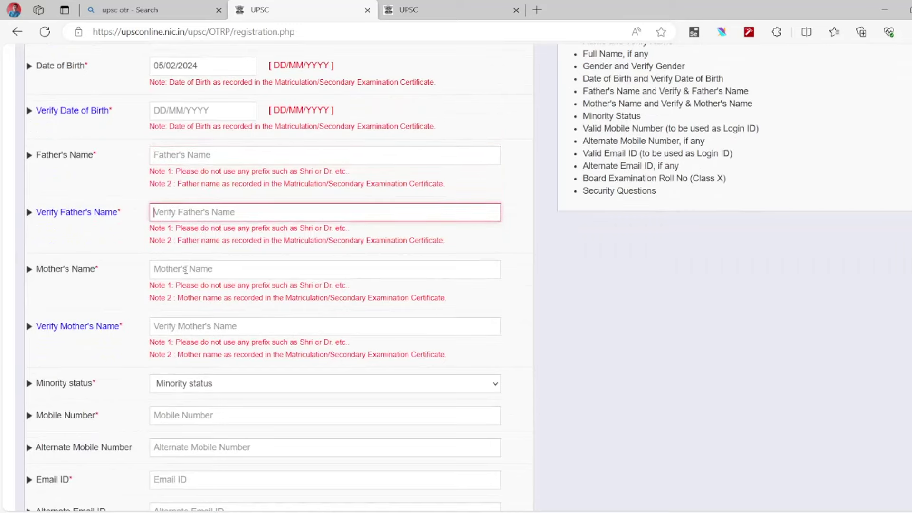
{"action": "left_click", "coordinate": [185, 270]}
{"action": "scroll", "coordinate": [180, 200], "scroll_direction": "down", "scroll_amount": 2}
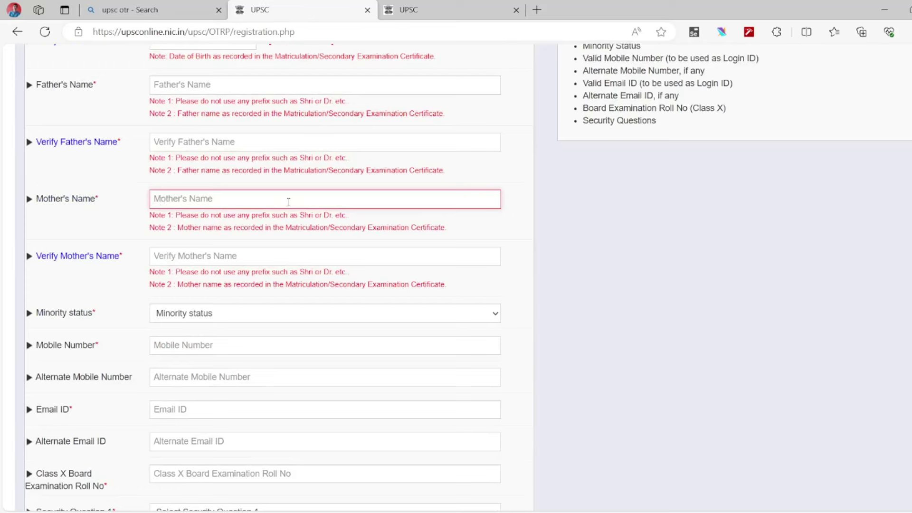
{"action": "scroll", "coordinate": [246, 201], "scroll_direction": "down", "scroll_amount": 3}
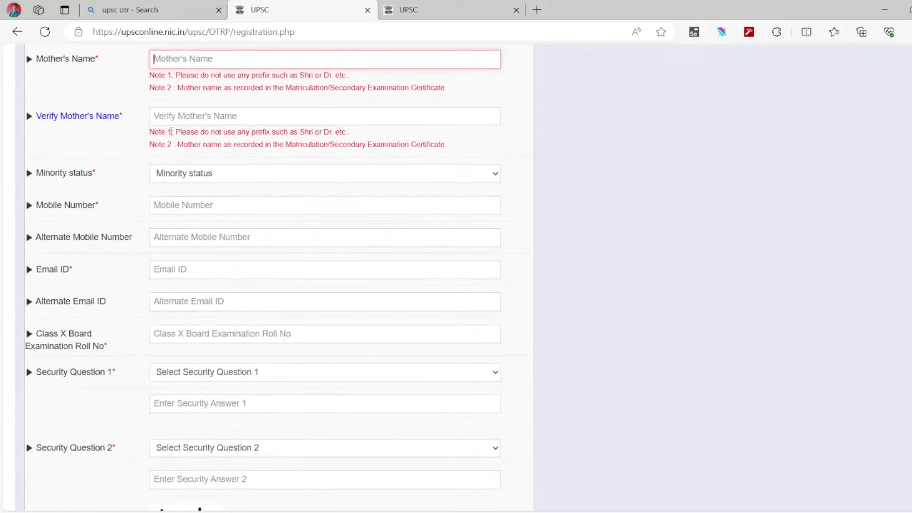
{"action": "key", "text": "Tab"}
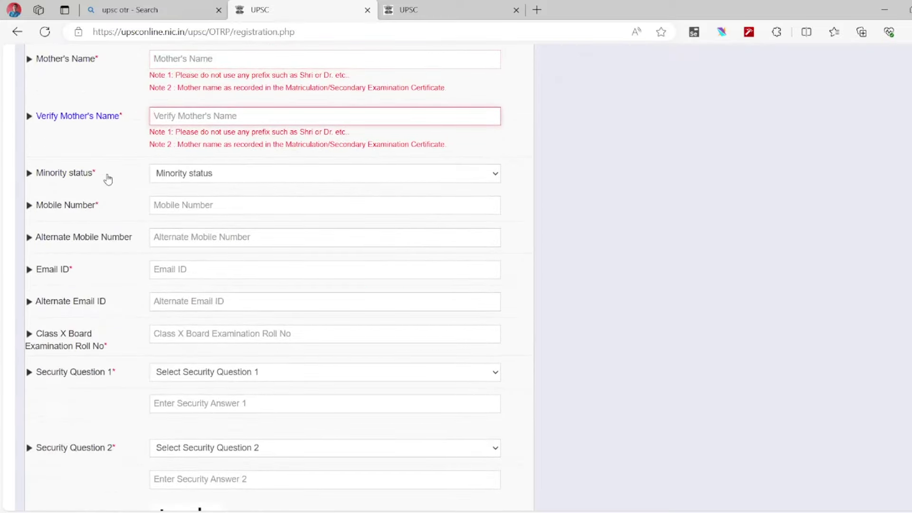
{"action": "left_click", "coordinate": [185, 178]}
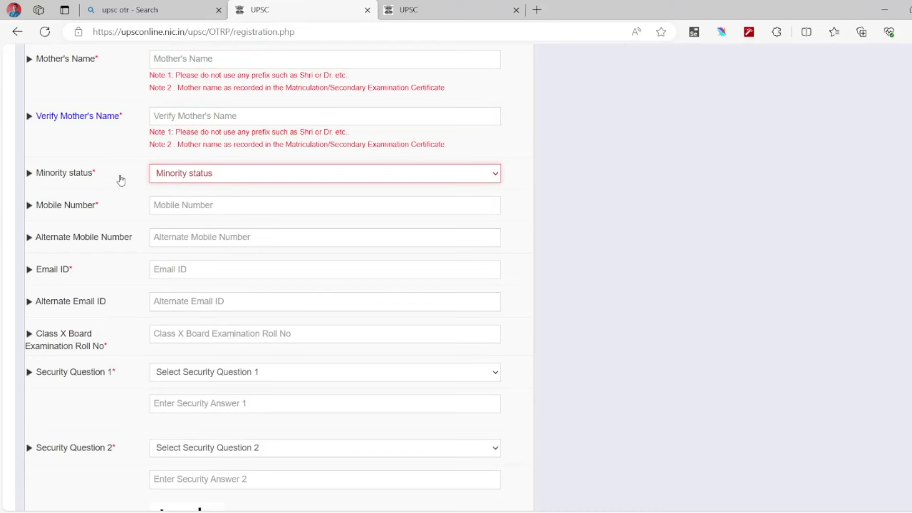
{"action": "key", "text": "alt+Tab"}
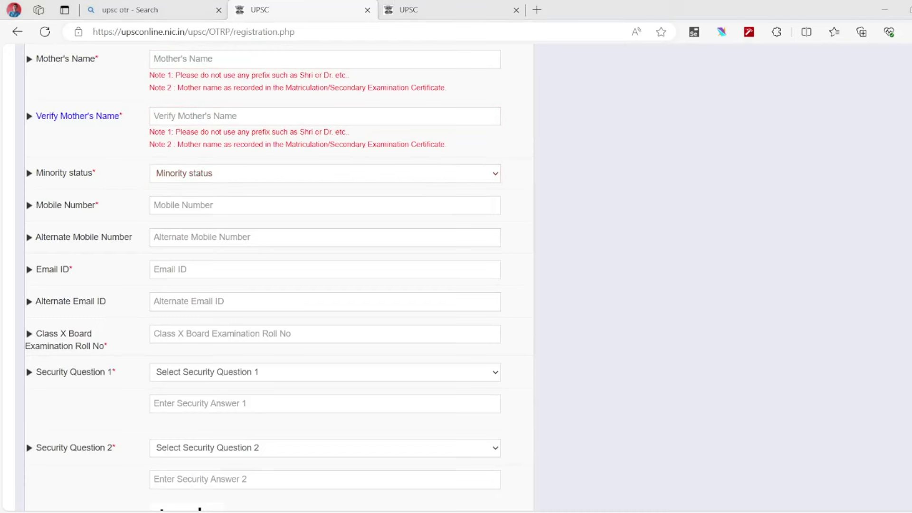
{"action": "key", "text": "alt+Tab"}
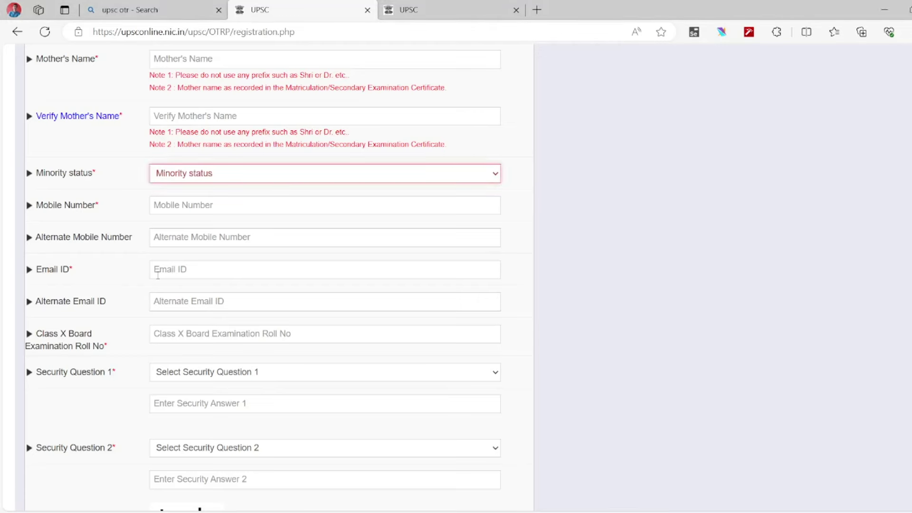
{"action": "scroll", "coordinate": [157, 281], "scroll_direction": "up", "scroll_amount": 2}
{"action": "scroll", "coordinate": [153, 295], "scroll_direction": "down", "scroll_amount": 1}
{"action": "scroll", "coordinate": [153, 296], "scroll_direction": "down", "scroll_amount": 1}
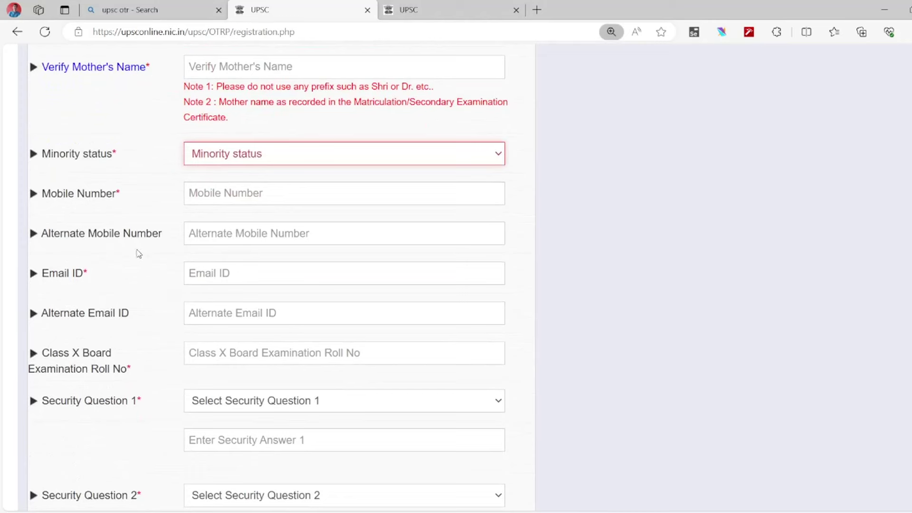
{"action": "left_click", "coordinate": [185, 199]}
{"action": "left_click", "coordinate": [167, 201]}
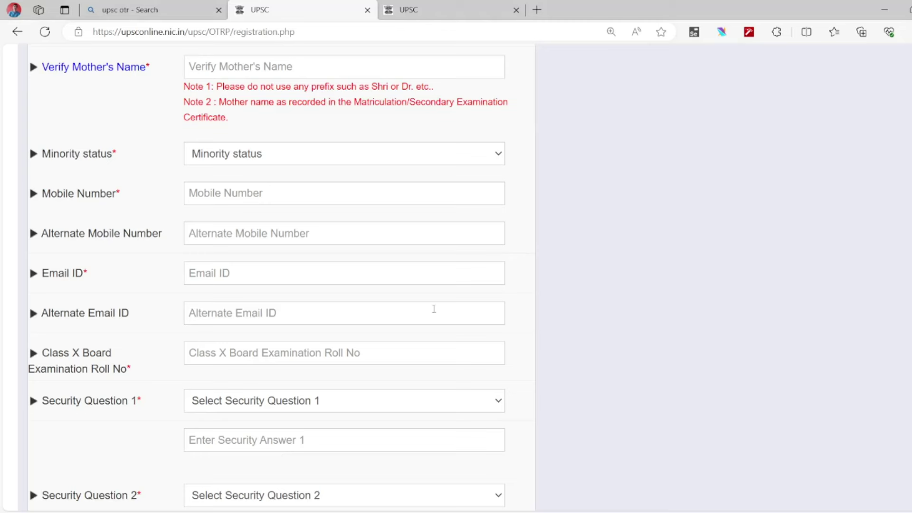
{"action": "left_click", "coordinate": [214, 197]}
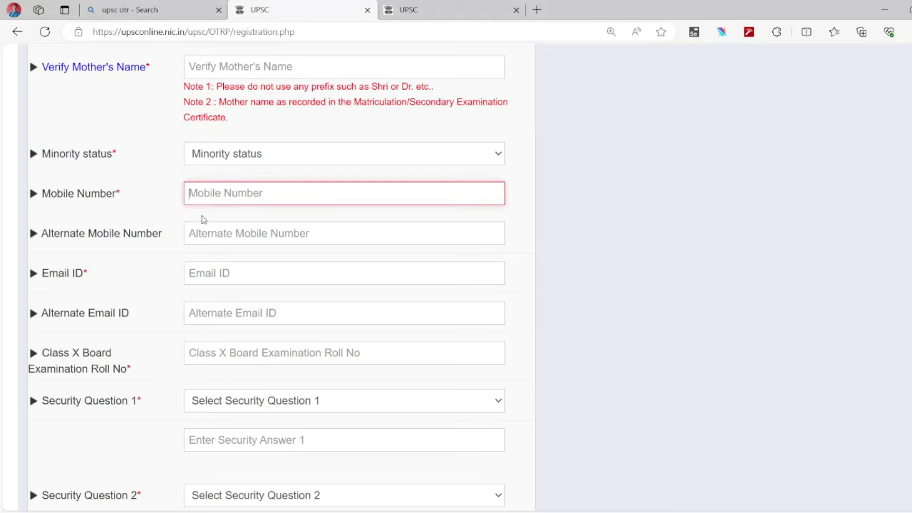
{"action": "left_click", "coordinate": [138, 216]}
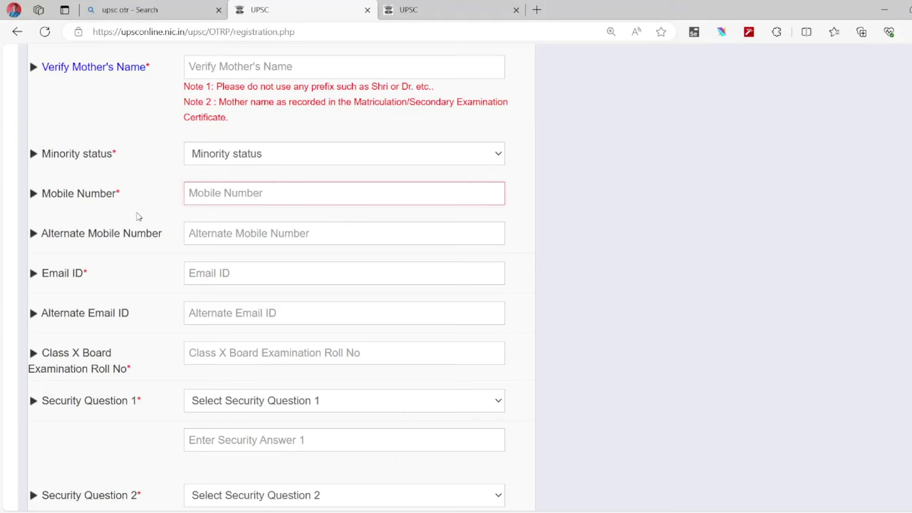
{"action": "left_click", "coordinate": [192, 234]}
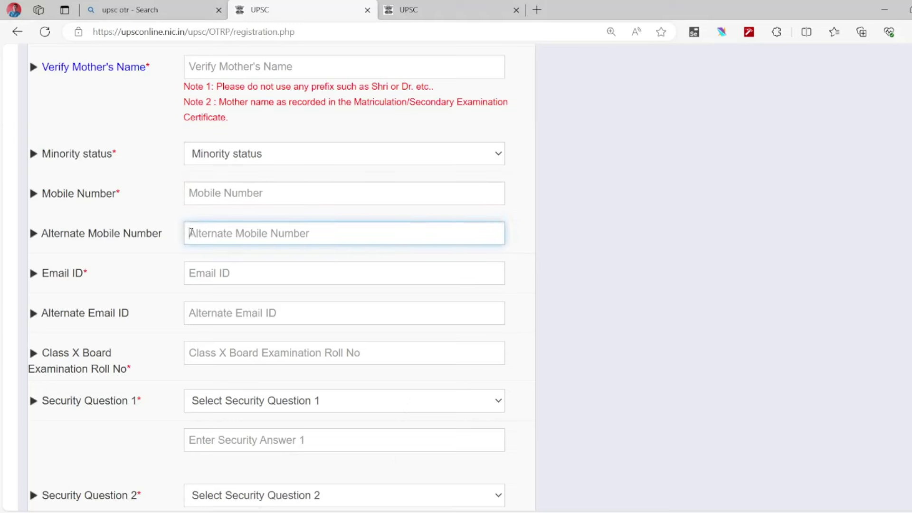
{"action": "left_click", "coordinate": [207, 193]}
{"action": "left_click", "coordinate": [163, 206]}
{"action": "left_click", "coordinate": [190, 223]}
{"action": "left_click", "coordinate": [167, 200]}
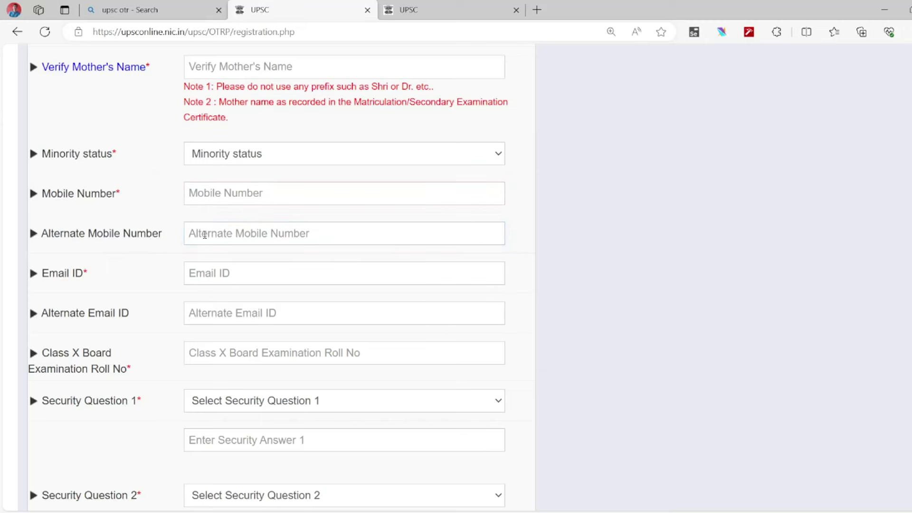
{"action": "scroll", "coordinate": [204, 234], "scroll_direction": "down", "scroll_amount": 2}
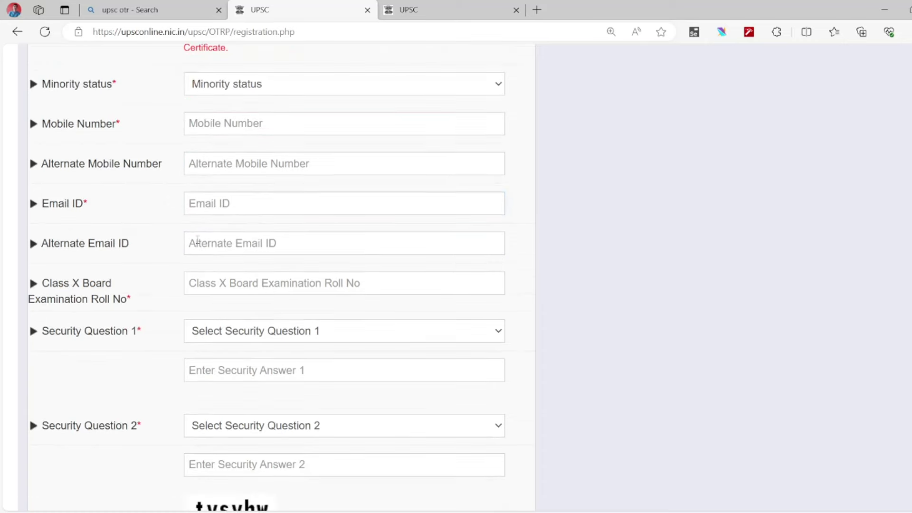
{"action": "left_click", "coordinate": [145, 211]}
{"action": "left_click", "coordinate": [141, 208]}
{"action": "left_click", "coordinate": [216, 210]}
{"action": "left_click", "coordinate": [158, 239]}
{"action": "left_click", "coordinate": [190, 245]}
{"action": "left_click", "coordinate": [174, 242]}
{"action": "left_click", "coordinate": [194, 237]}
{"action": "left_click", "coordinate": [204, 205]}
{"action": "left_click", "coordinate": [174, 238]}
{"action": "scroll", "coordinate": [180, 252], "scroll_direction": "down", "scroll_amount": 1}
{"action": "left_click", "coordinate": [203, 179]}
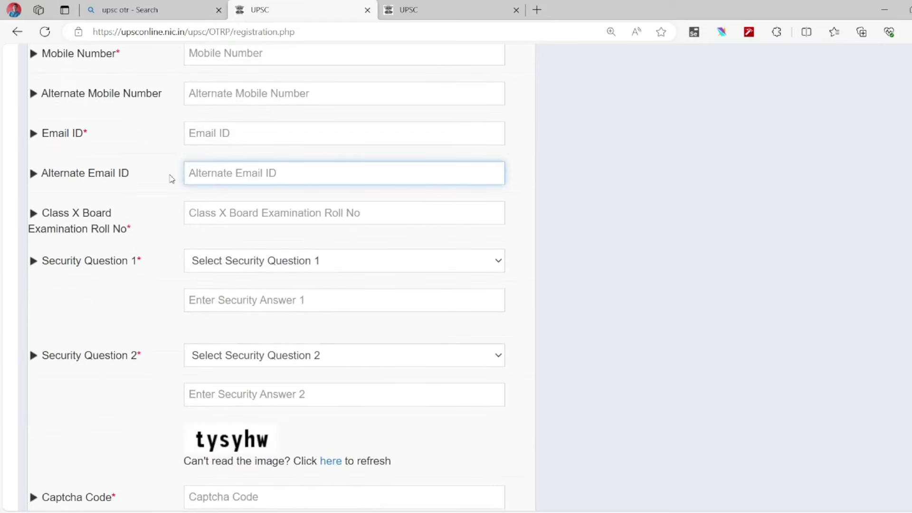
{"action": "left_click", "coordinate": [171, 179]}
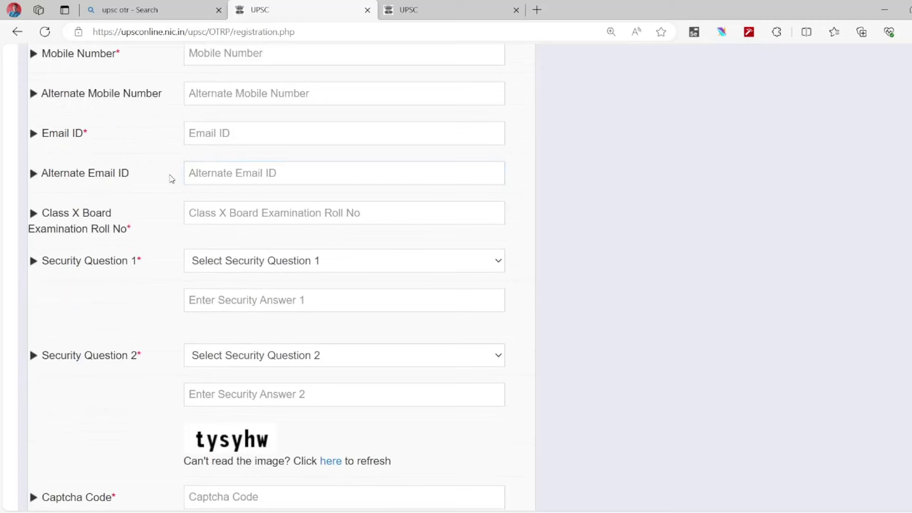
{"action": "scroll", "coordinate": [171, 178], "scroll_direction": "up", "scroll_amount": 1}
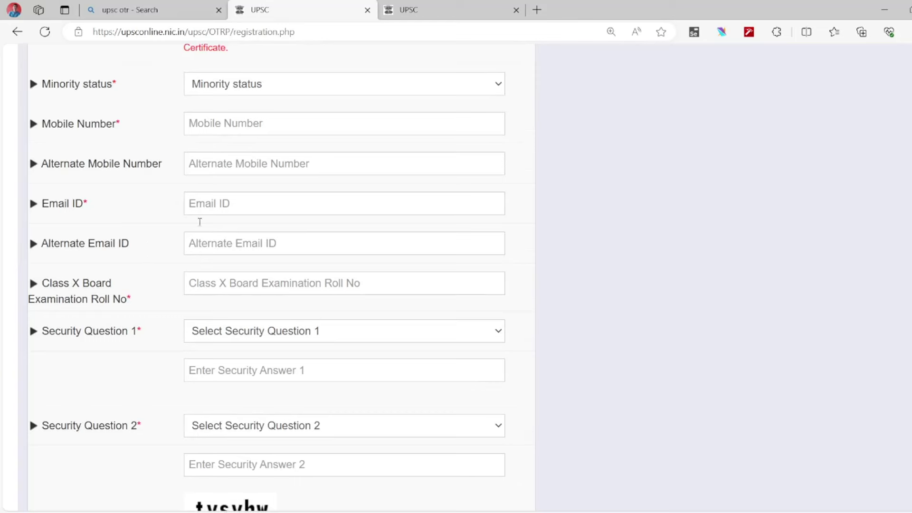
{"action": "scroll", "coordinate": [211, 236], "scroll_direction": "down", "scroll_amount": 1}
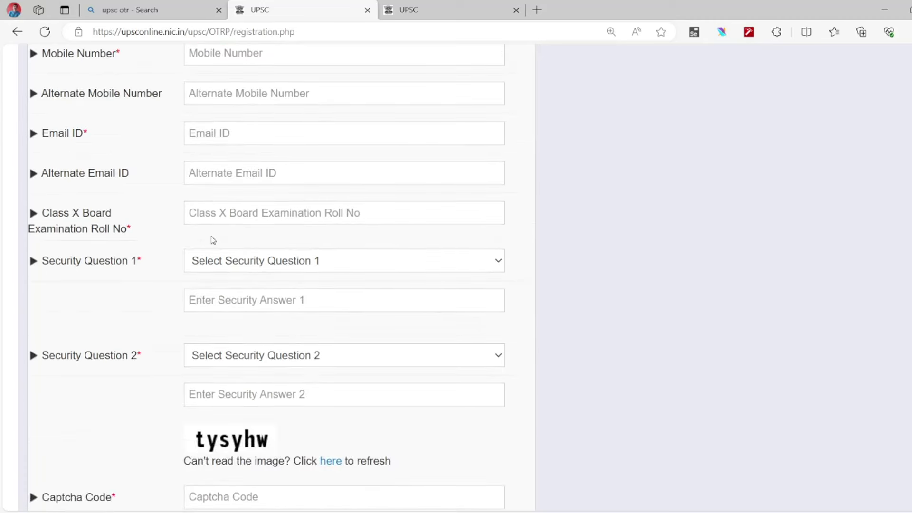
{"action": "scroll", "coordinate": [213, 240], "scroll_direction": "up", "scroll_amount": 1}
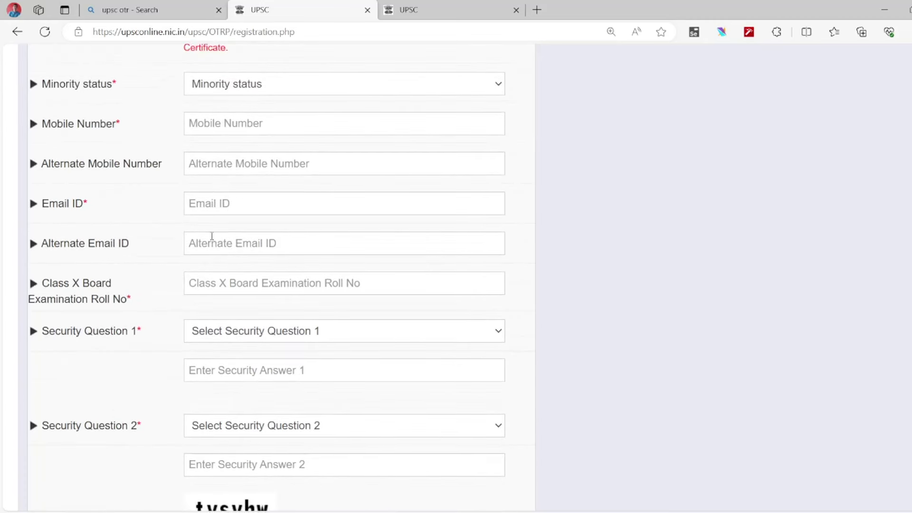
{"action": "scroll", "coordinate": [212, 239], "scroll_direction": "down", "scroll_amount": 1}
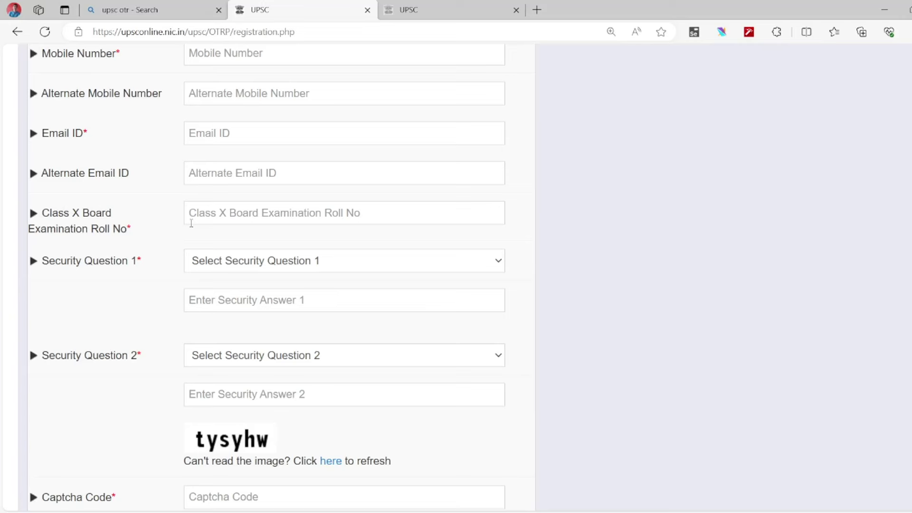
{"action": "left_click", "coordinate": [201, 215]}
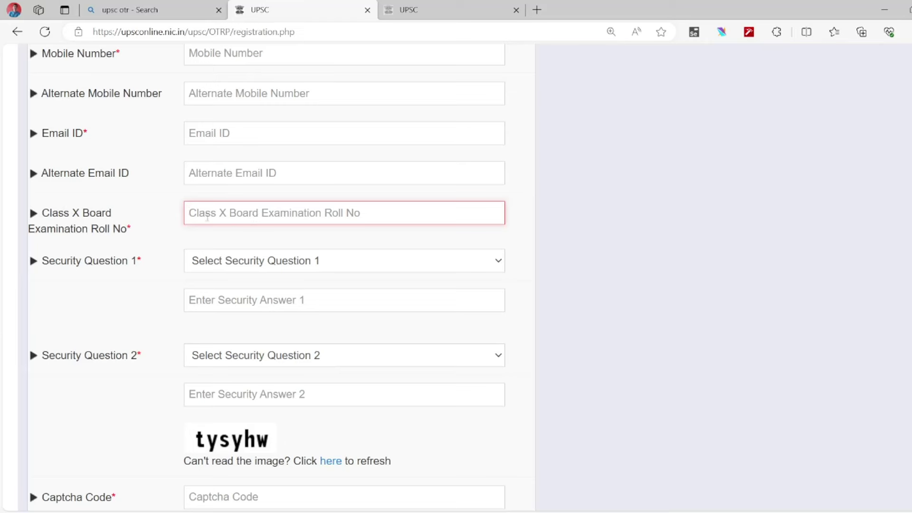
{"action": "scroll", "coordinate": [194, 224], "scroll_direction": "down", "scroll_amount": 2}
{"action": "left_click", "coordinate": [228, 195]}
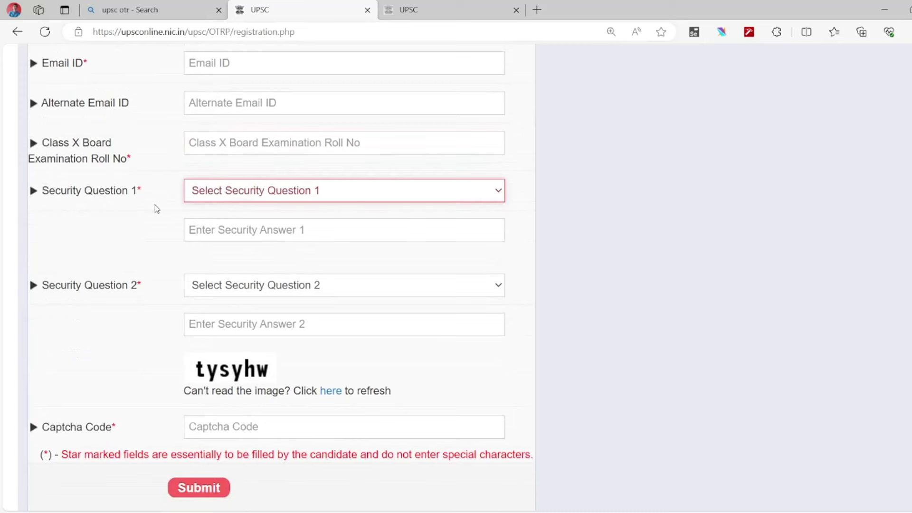
{"action": "left_click", "coordinate": [157, 209]}
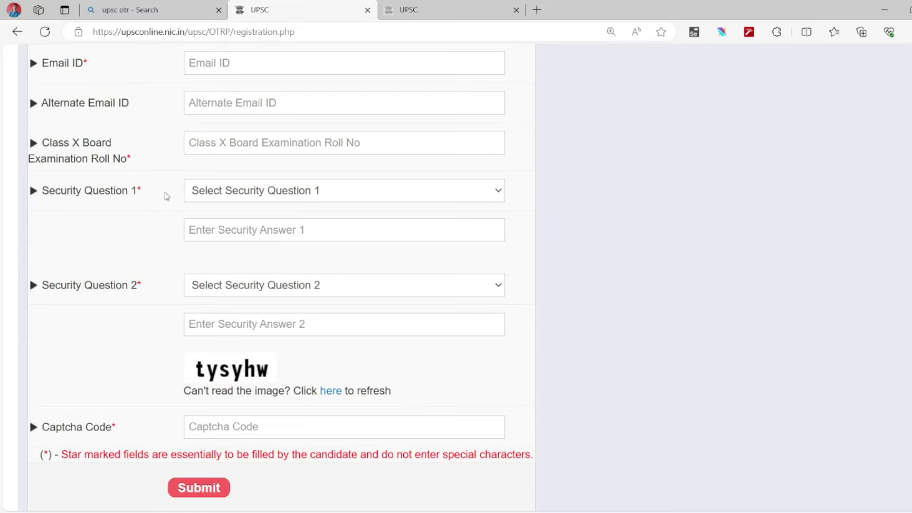
Change Security Question 1 from favorite subject to 'Who is your favorite sports person ?'
{"action": "left_click", "coordinate": [209, 191]}
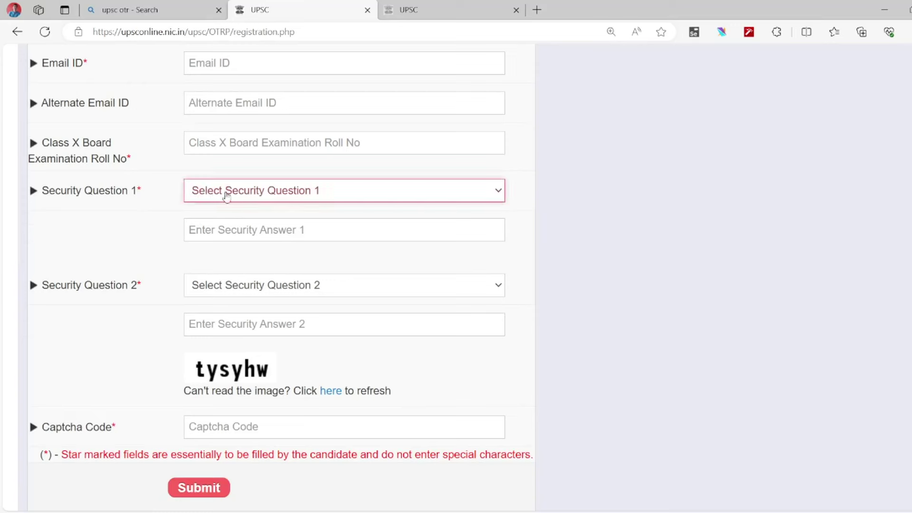
{"action": "left_click", "coordinate": [244, 192]}
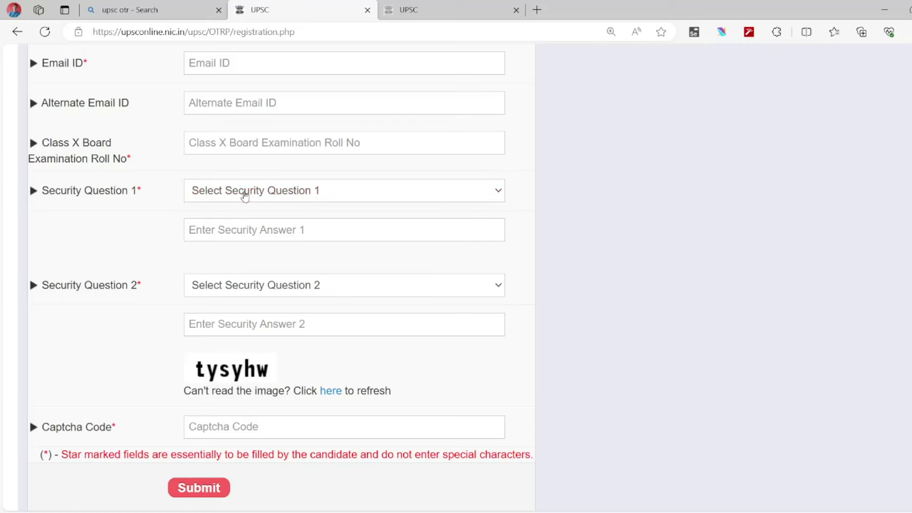
{"action": "left_click", "coordinate": [225, 229]}
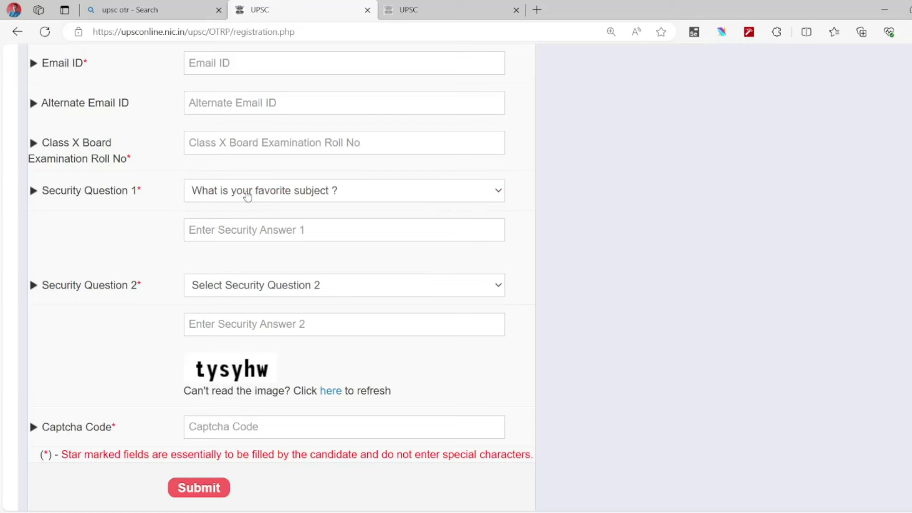
{"action": "left_click", "coordinate": [222, 230]}
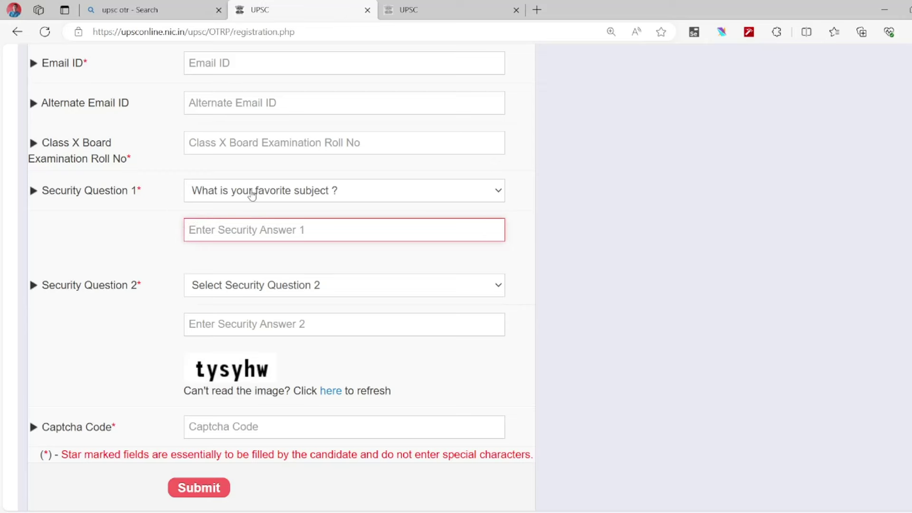
{"action": "left_click", "coordinate": [278, 249]}
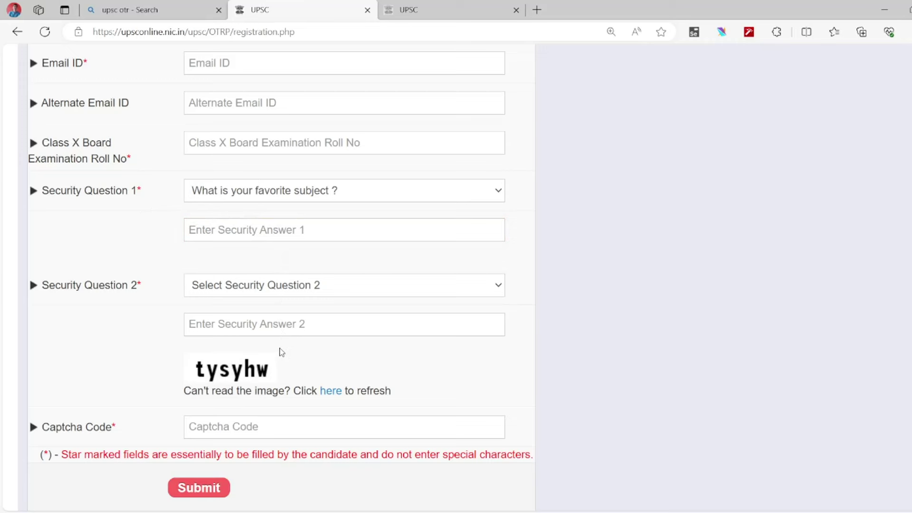
{"action": "key", "text": "Down"}
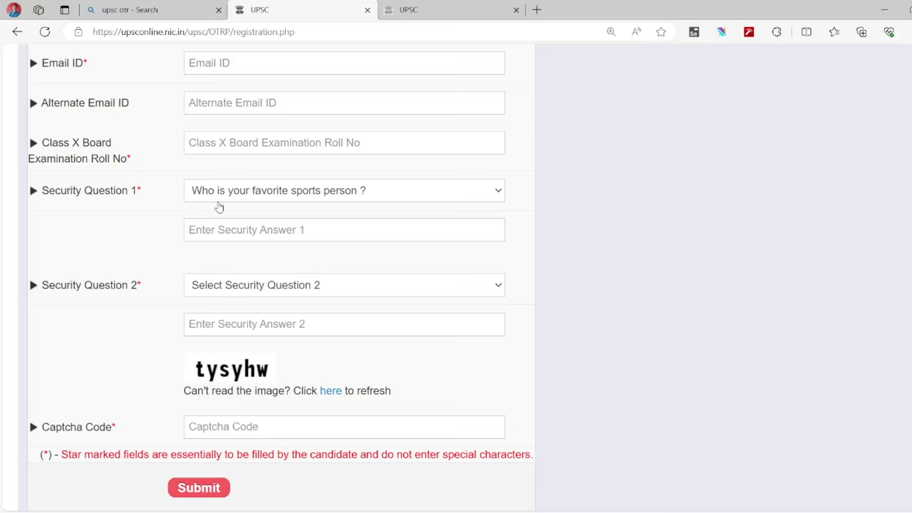
{"action": "left_click", "coordinate": [205, 229]}
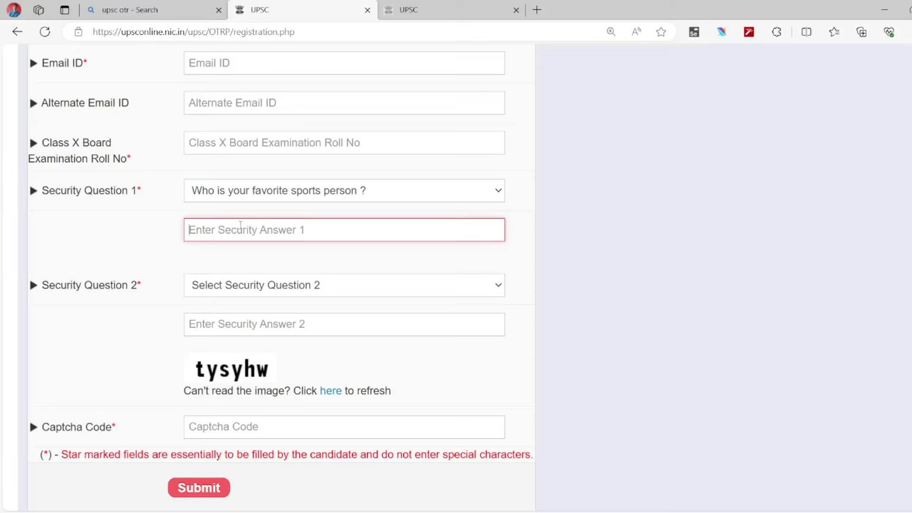
{"action": "left_click", "coordinate": [205, 286]}
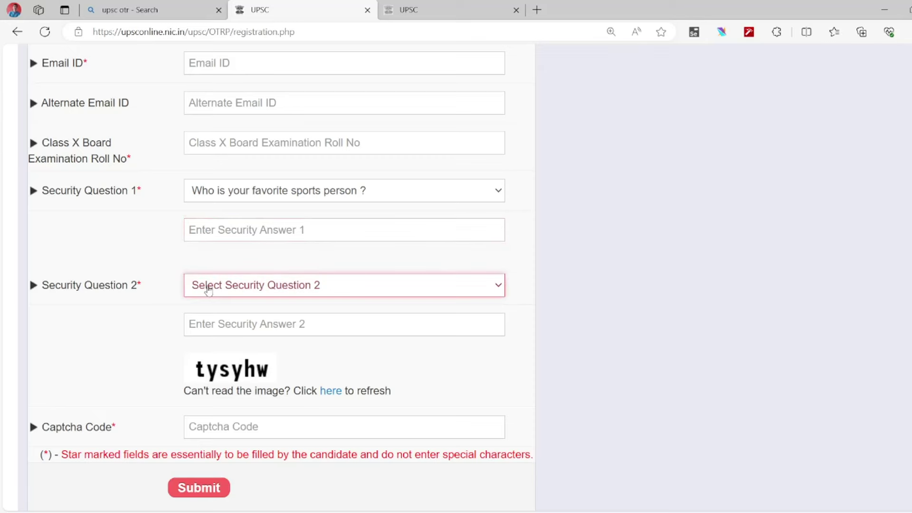
{"action": "left_click", "coordinate": [169, 287]}
{"action": "scroll", "coordinate": [171, 285], "scroll_direction": "down", "scroll_amount": 2}
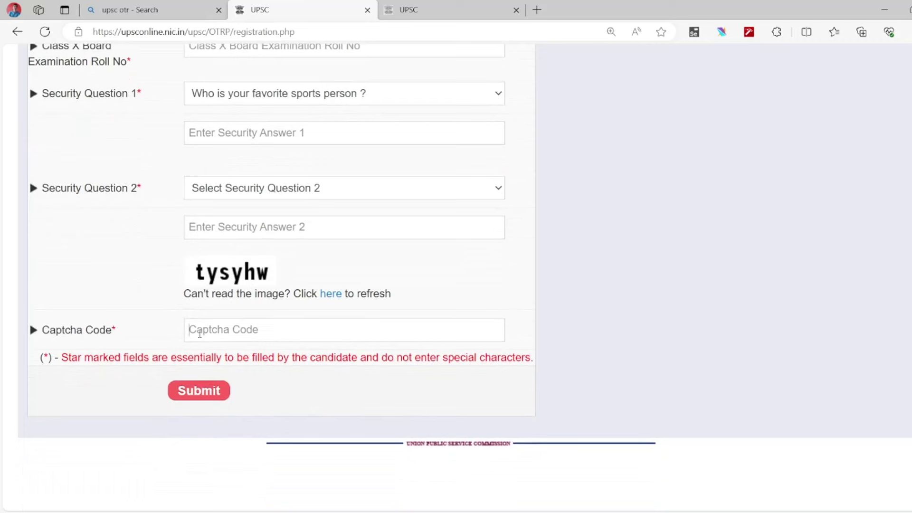
Fill in the Captcha Code and submit the form to reach the registration_cont_back.php summary
{"action": "left_click", "coordinate": [202, 331]}
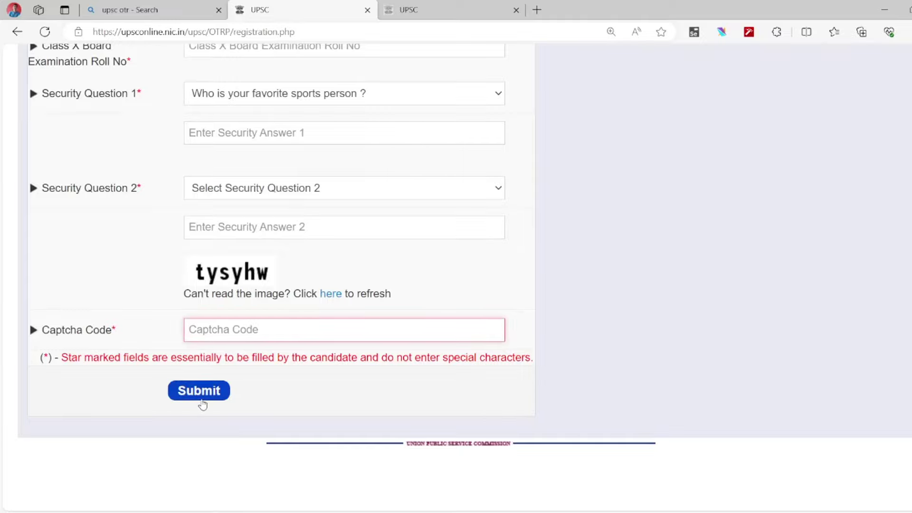
{"action": "scroll", "coordinate": [158, 318], "scroll_direction": "up", "scroll_amount": 20}
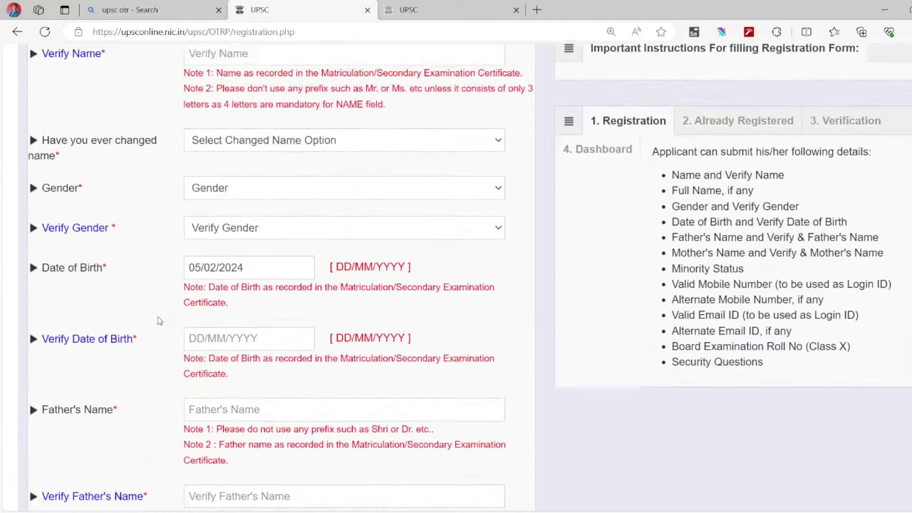
{"action": "scroll", "coordinate": [158, 317], "scroll_direction": "up", "scroll_amount": 3}
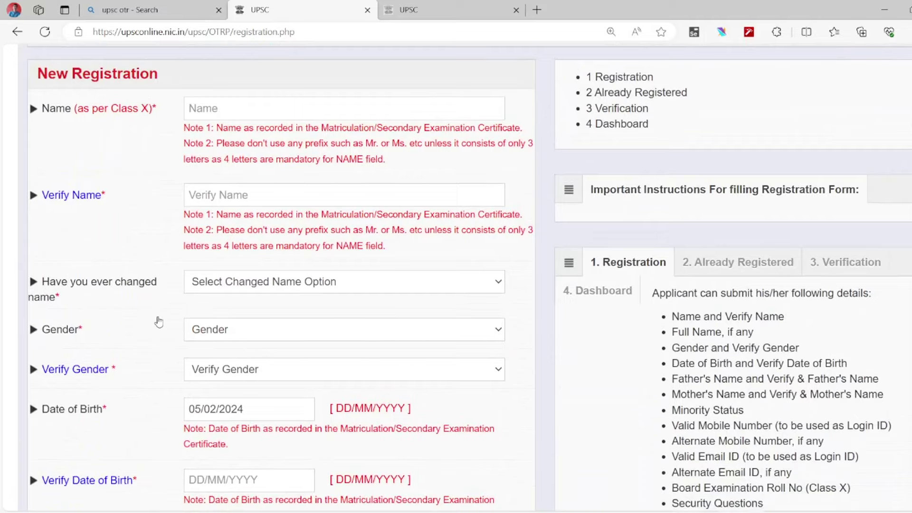
{"action": "scroll", "coordinate": [159, 320], "scroll_direction": "up", "scroll_amount": 2}
{"action": "scroll", "coordinate": [171, 352], "scroll_direction": "down", "scroll_amount": 20}
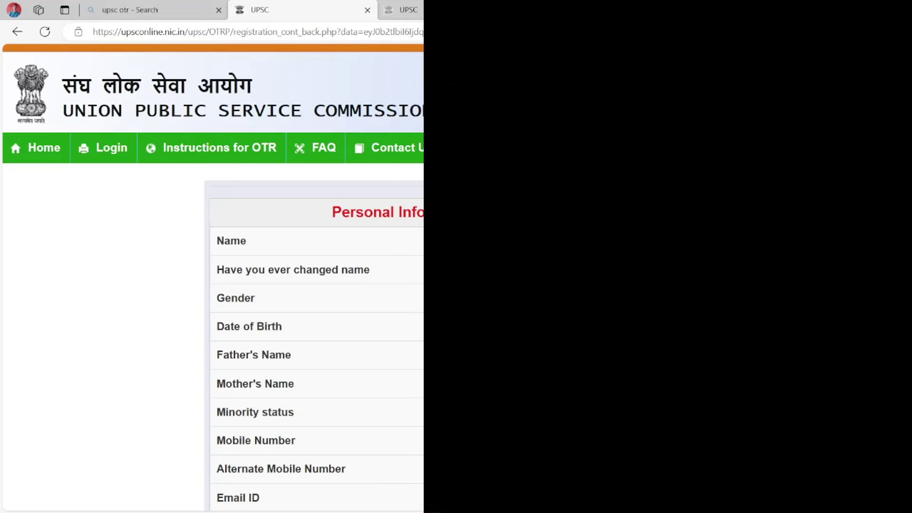
Review the personal information details and give the final Submit through OTP verification
{"action": "scroll", "coordinate": [313, 276], "scroll_direction": "down", "scroll_amount": 6}
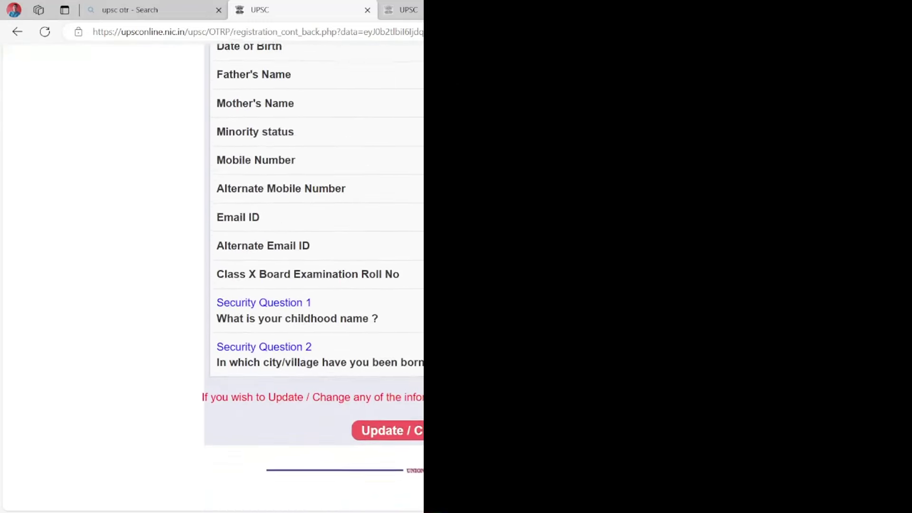
{"action": "scroll", "coordinate": [313, 275], "scroll_direction": "up", "scroll_amount": 6}
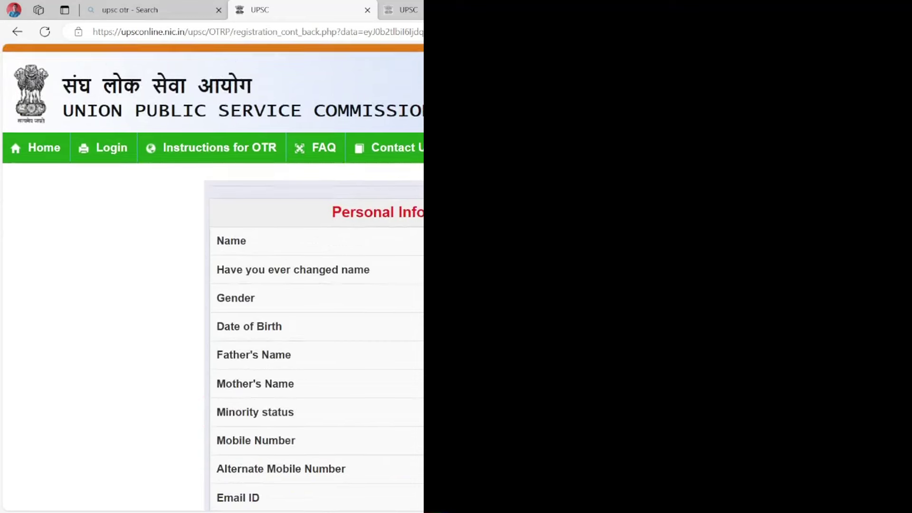
{"action": "scroll", "coordinate": [313, 275], "scroll_direction": "down", "scroll_amount": 6}
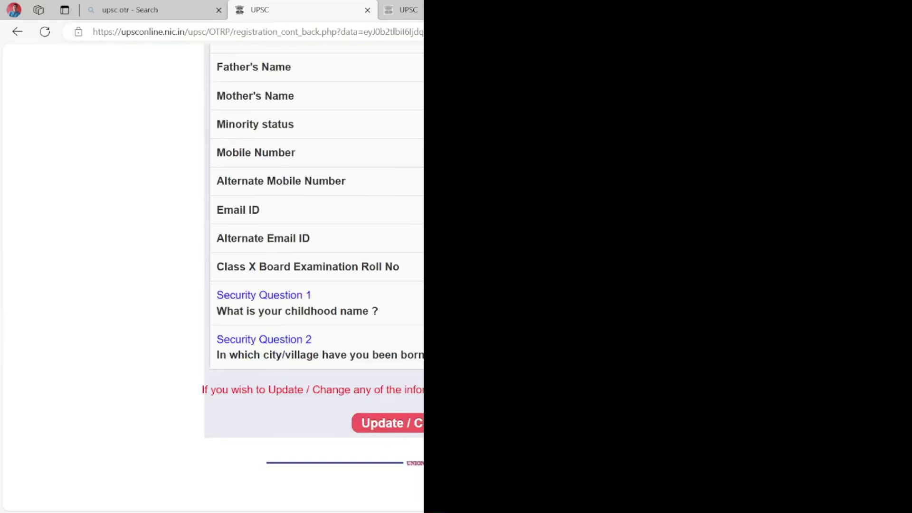
{"action": "scroll", "coordinate": [373, 366], "scroll_direction": "up", "scroll_amount": 6}
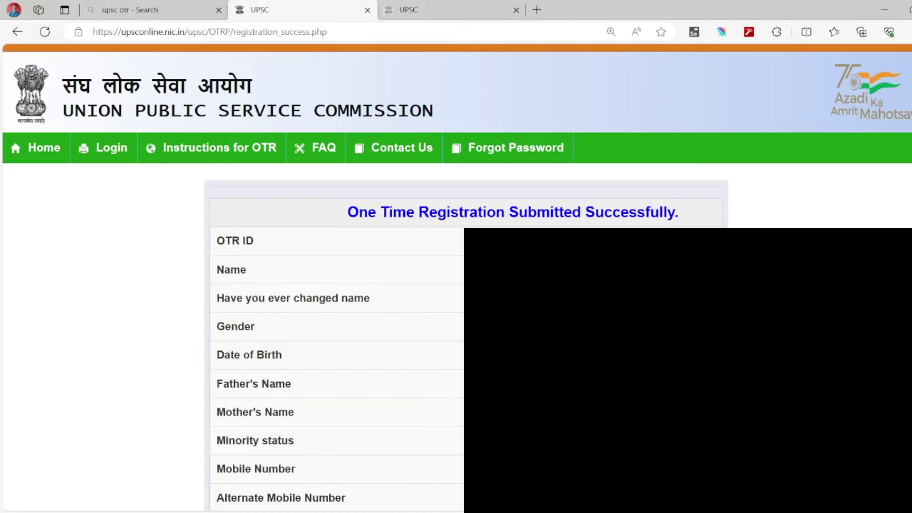
Go from the success page to the home page's Already Registered login with Mobile Number selected
{"action": "left_click_drag", "start_coordinate": [343, 211], "coordinate": [475, 212]}
{"action": "left_click", "coordinate": [449, 212]}
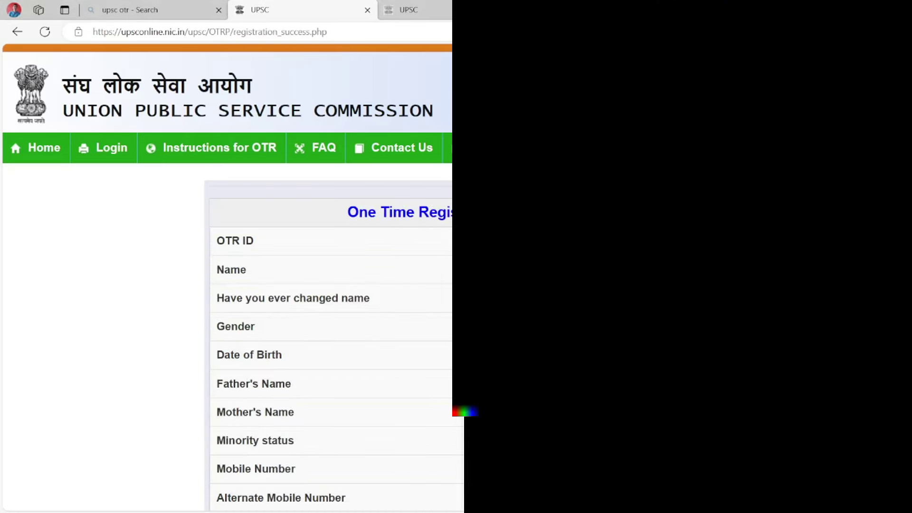
{"action": "scroll", "coordinate": [446, 401], "scroll_direction": "down", "scroll_amount": 5}
{"action": "scroll", "coordinate": [411, 325], "scroll_direction": "down", "scroll_amount": 5}
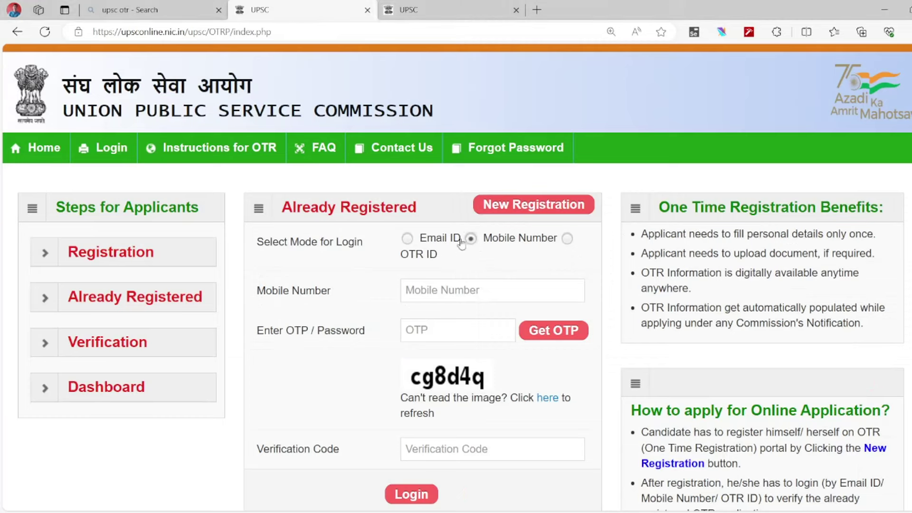
Fill in the saved registered mobile number and request a login OTP
{"action": "left_click", "coordinate": [430, 291]}
{"action": "left_click", "coordinate": [361, 252]}
{"action": "left_click", "coordinate": [417, 290]}
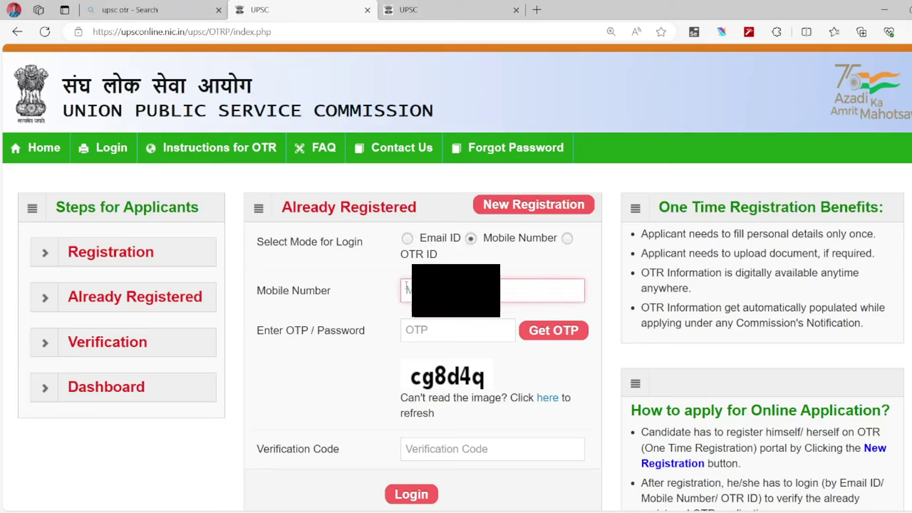
{"action": "left_click", "coordinate": [368, 271]}
{"action": "left_click", "coordinate": [417, 290]}
{"action": "left_click", "coordinate": [430, 328]}
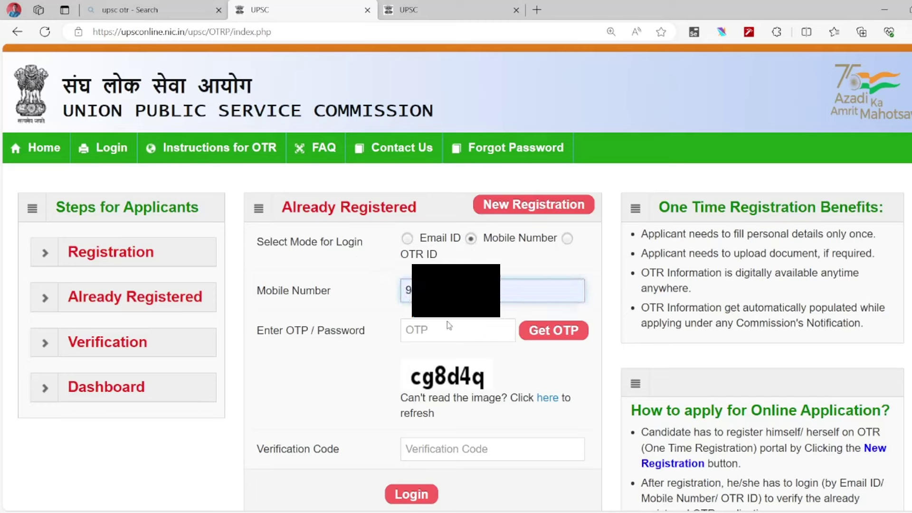
{"action": "left_click", "coordinate": [530, 339]}
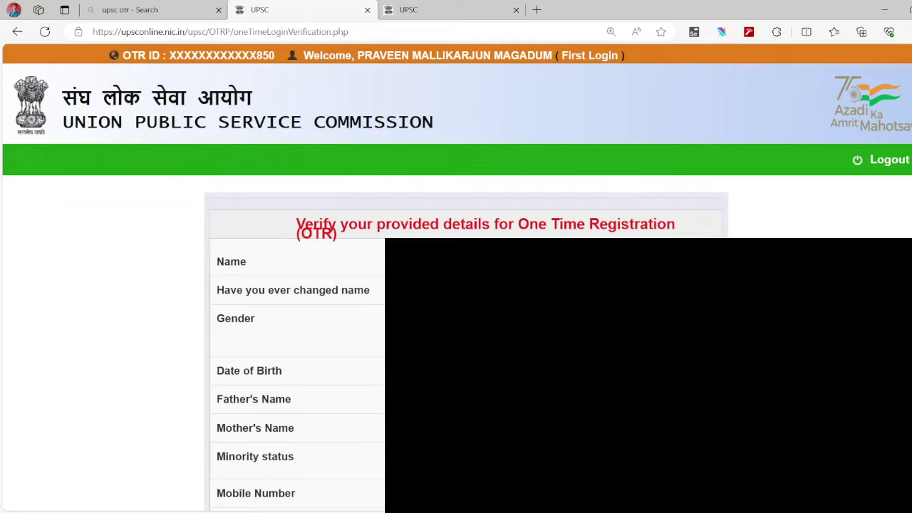
Paste a rule-compliant new password into the password fields and submit it
{"action": "scroll", "coordinate": [294, 275], "scroll_direction": "down", "scroll_amount": 10}
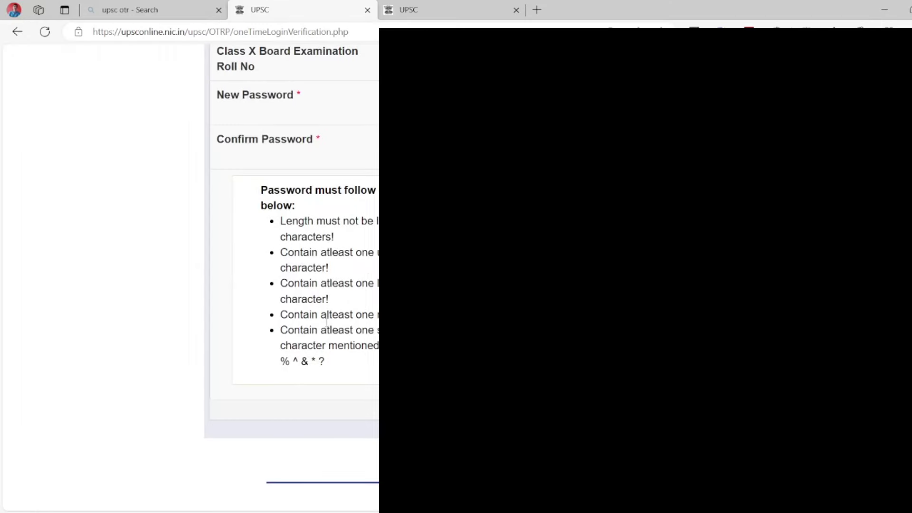
{"action": "key", "text": "ctrl+v"}
{"action": "key", "text": "Return"}
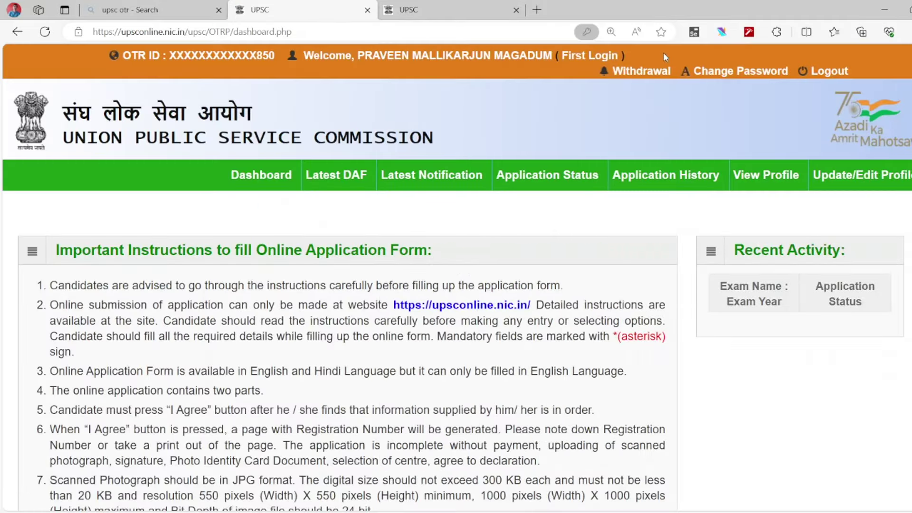
{"action": "scroll", "coordinate": [454, 244], "scroll_direction": "down", "scroll_amount": 5}
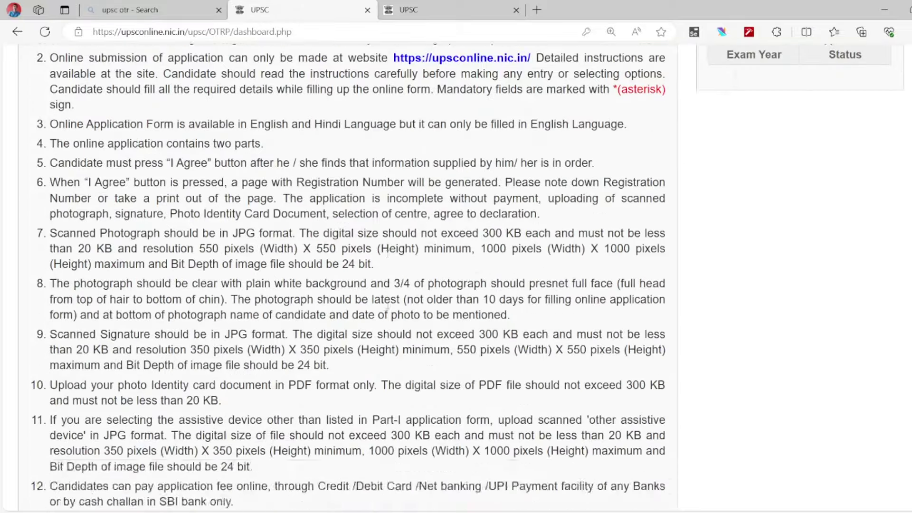
{"action": "scroll", "coordinate": [387, 307], "scroll_direction": "down", "scroll_amount": 6}
{"action": "scroll", "coordinate": [387, 305], "scroll_direction": "up", "scroll_amount": 11}
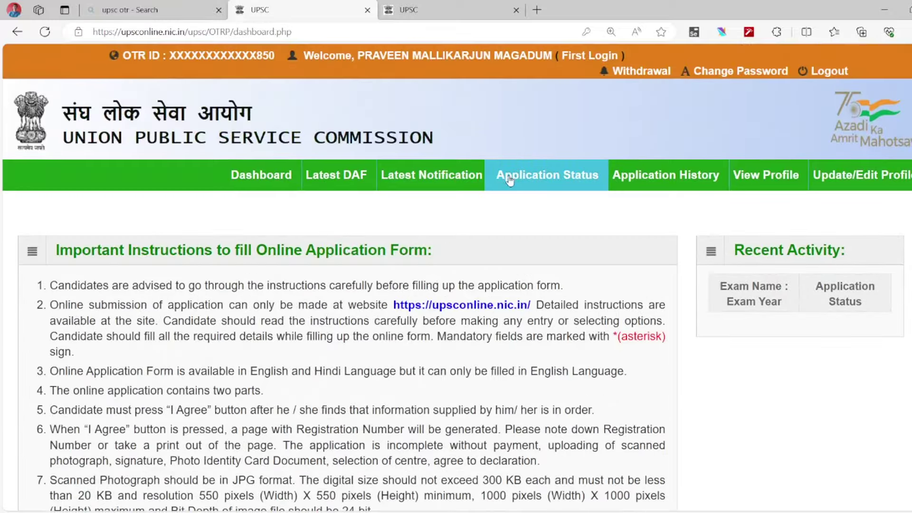
Open Latest Notification and check the Civil Services (Preliminary) 2024 notice date, 14-02-2024
{"action": "left_click", "coordinate": [417, 179]}
{"action": "scroll", "coordinate": [417, 179], "scroll_direction": "down", "scroll_amount": 1}
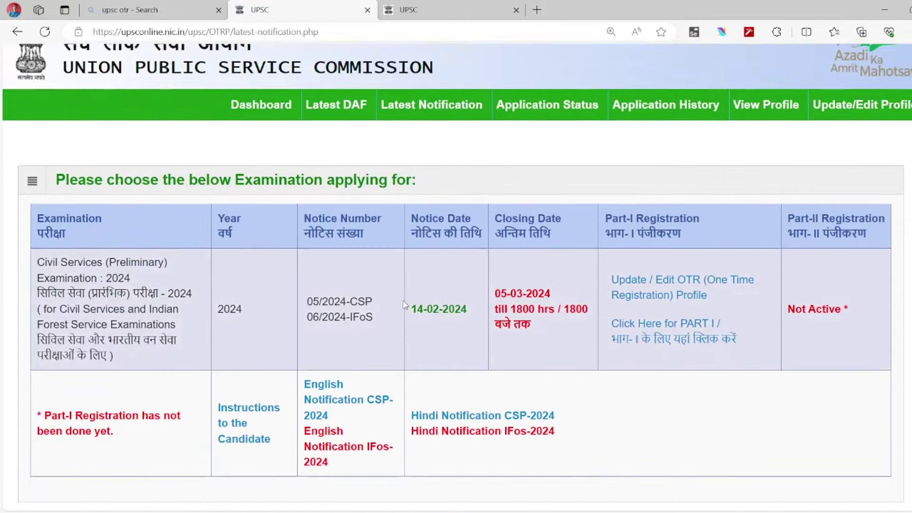
{"action": "scroll", "coordinate": [368, 242], "scroll_direction": "down", "scroll_amount": 2}
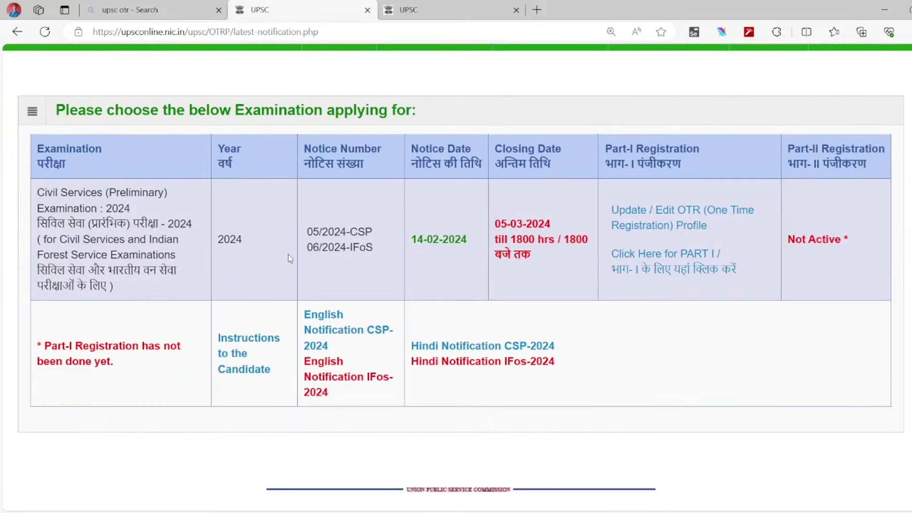
{"action": "scroll", "coordinate": [290, 258], "scroll_direction": "down", "scroll_amount": 1}
{"action": "scroll", "coordinate": [280, 310], "scroll_direction": "up", "scroll_amount": 2}
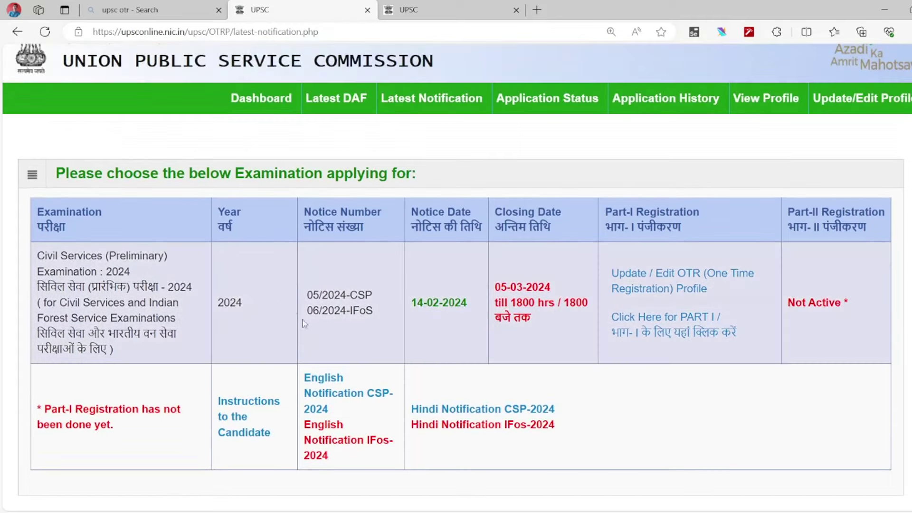
{"action": "scroll", "coordinate": [409, 303], "scroll_direction": "up", "scroll_amount": 2}
{"action": "left_click_drag", "start_coordinate": [409, 307], "coordinate": [437, 309]}
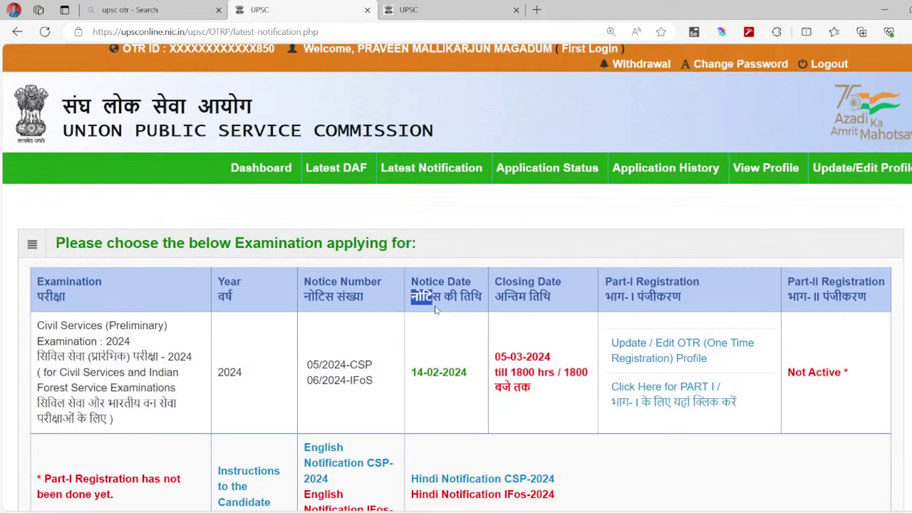
{"action": "left_click_drag", "start_coordinate": [406, 378], "coordinate": [478, 377]}
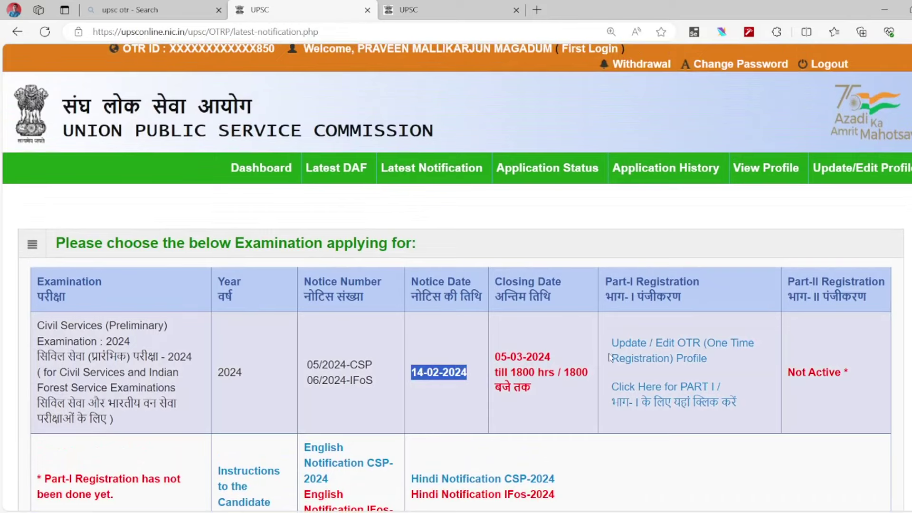
Visit the Update / Edit OTR page and return to the notification table
{"action": "scroll", "coordinate": [784, 363], "scroll_direction": "down", "scroll_amount": 2}
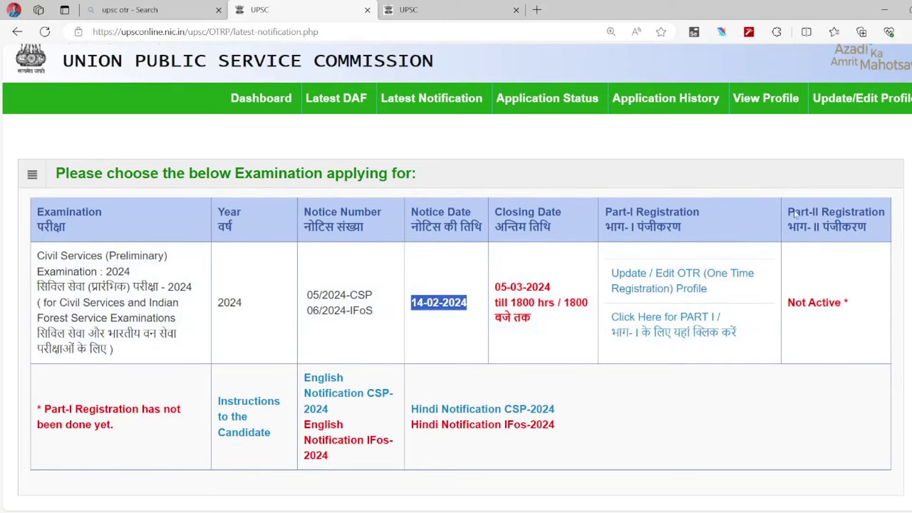
{"action": "scroll", "coordinate": [797, 215], "scroll_direction": "down", "scroll_amount": 2}
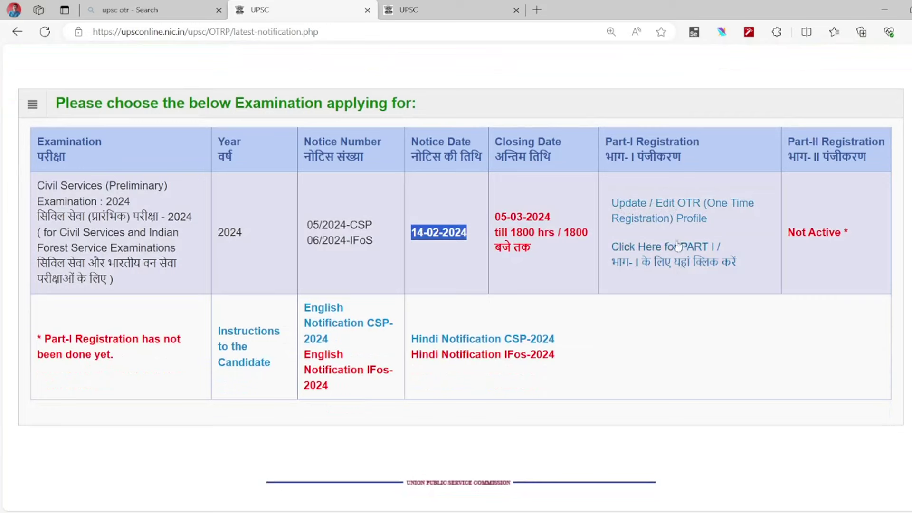
{"action": "left_click", "coordinate": [672, 213]}
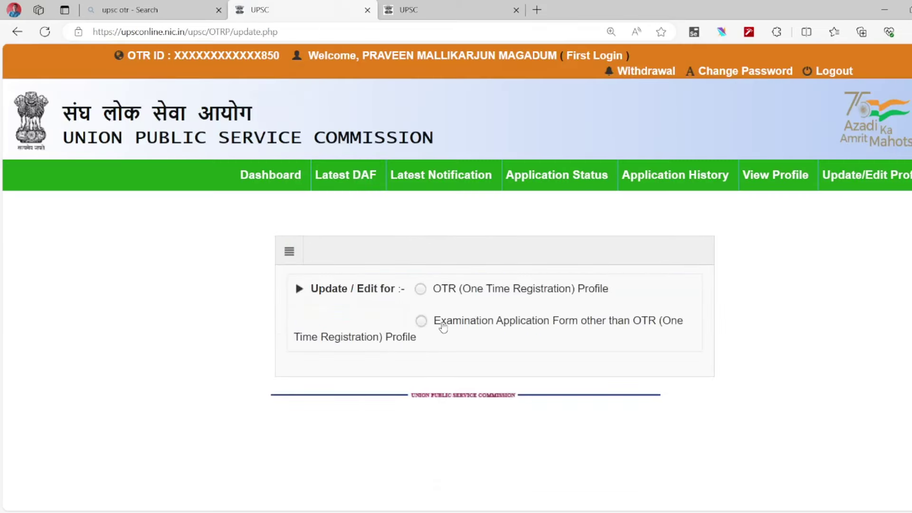
{"action": "left_click", "coordinate": [17, 32]}
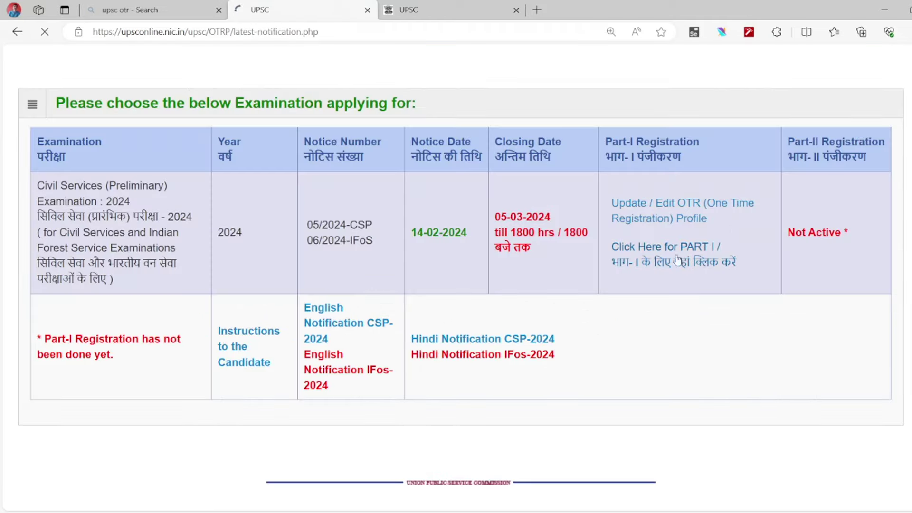
Review the Civil Services (Preliminary) 2024 Part I instructions page, then return to the notification table
{"action": "left_click", "coordinate": [665, 248]}
{"action": "scroll", "coordinate": [432, 298], "scroll_direction": "down", "scroll_amount": 15}
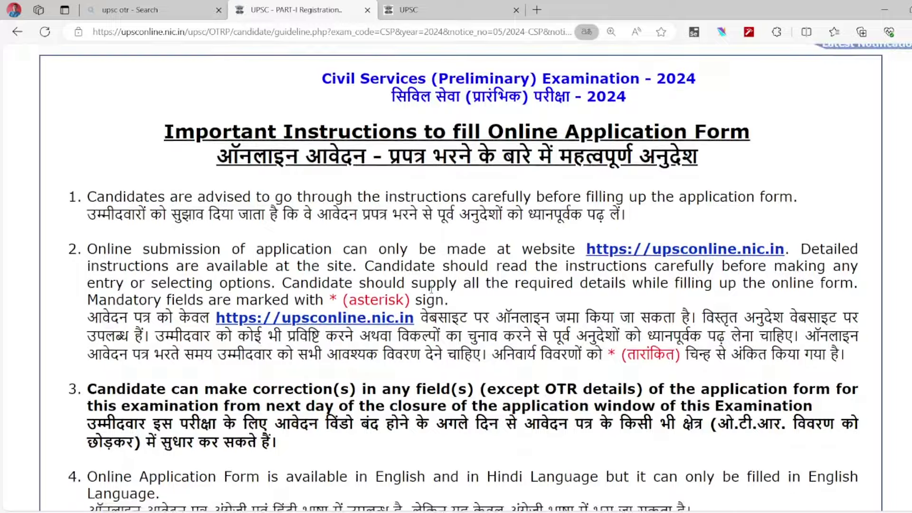
{"action": "scroll", "coordinate": [432, 298], "scroll_direction": "down", "scroll_amount": 20}
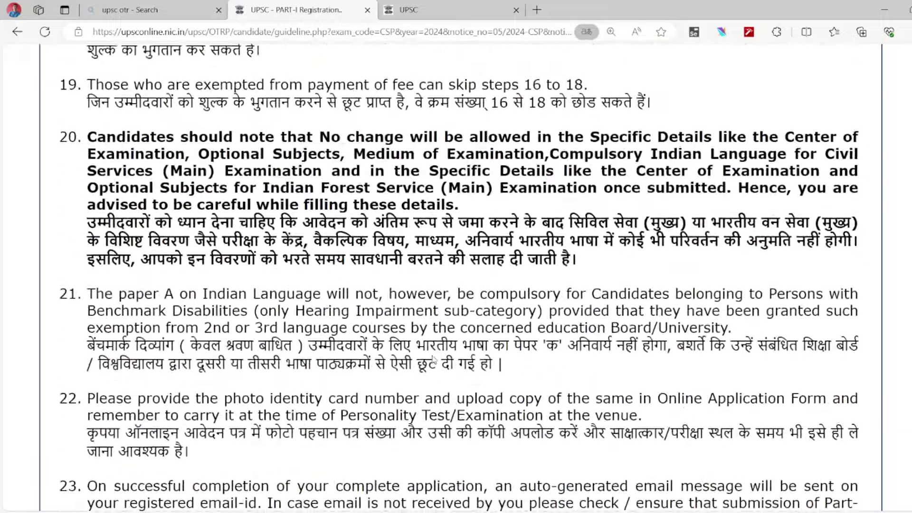
{"action": "scroll", "coordinate": [432, 444], "scroll_direction": "up", "scroll_amount": 20}
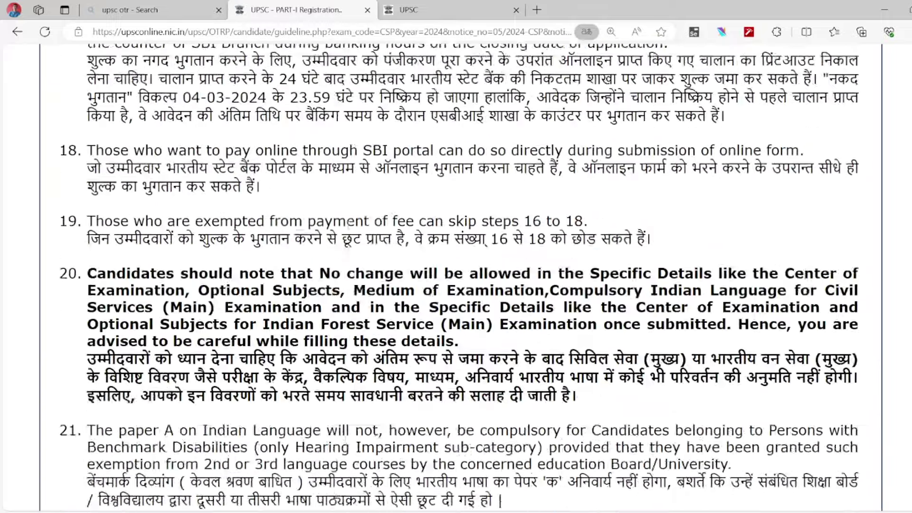
{"action": "scroll", "coordinate": [368, 217], "scroll_direction": "up", "scroll_amount": 3}
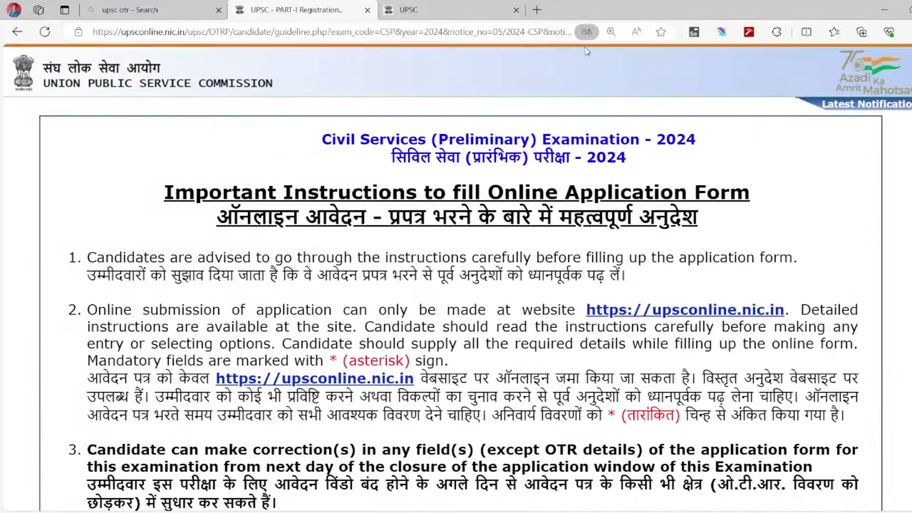
{"action": "left_click", "coordinate": [17, 32]}
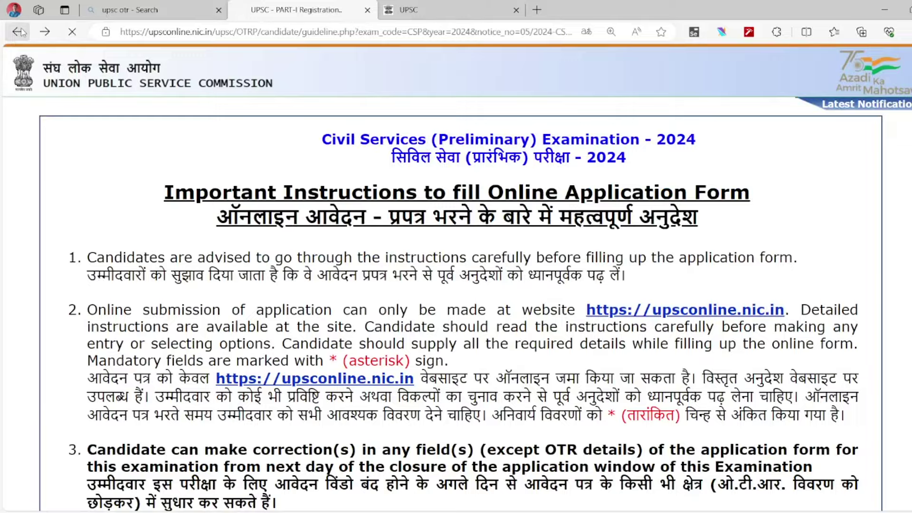